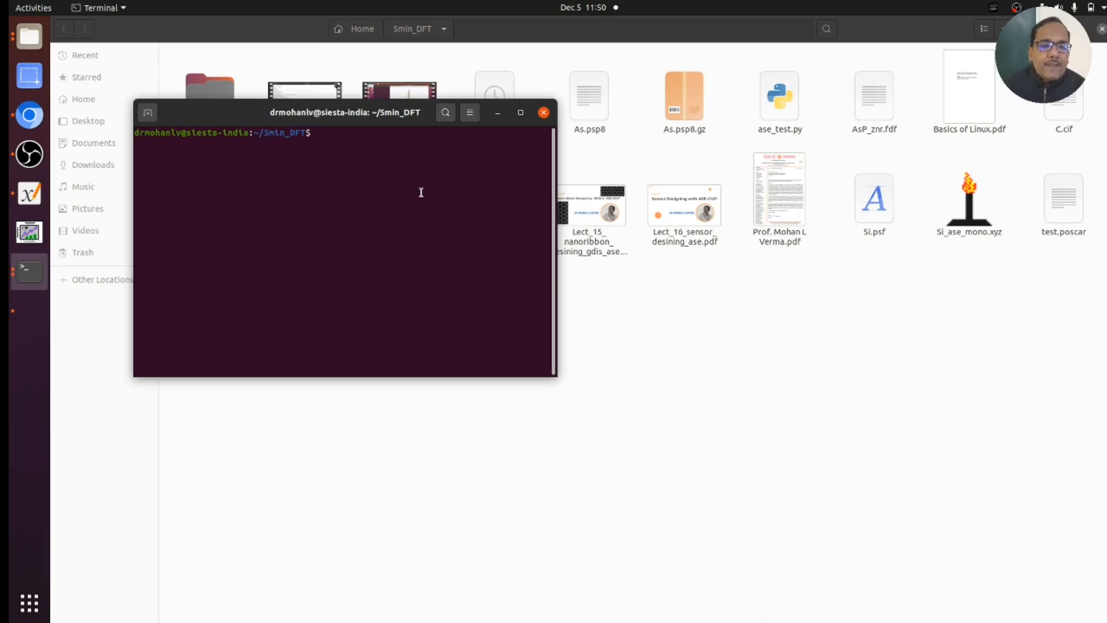
Enlarge the terminal text and launch GDIS from the 5min_DFT folder with the command gdis
key("ctrl+plus")
key("ctrl+plus")
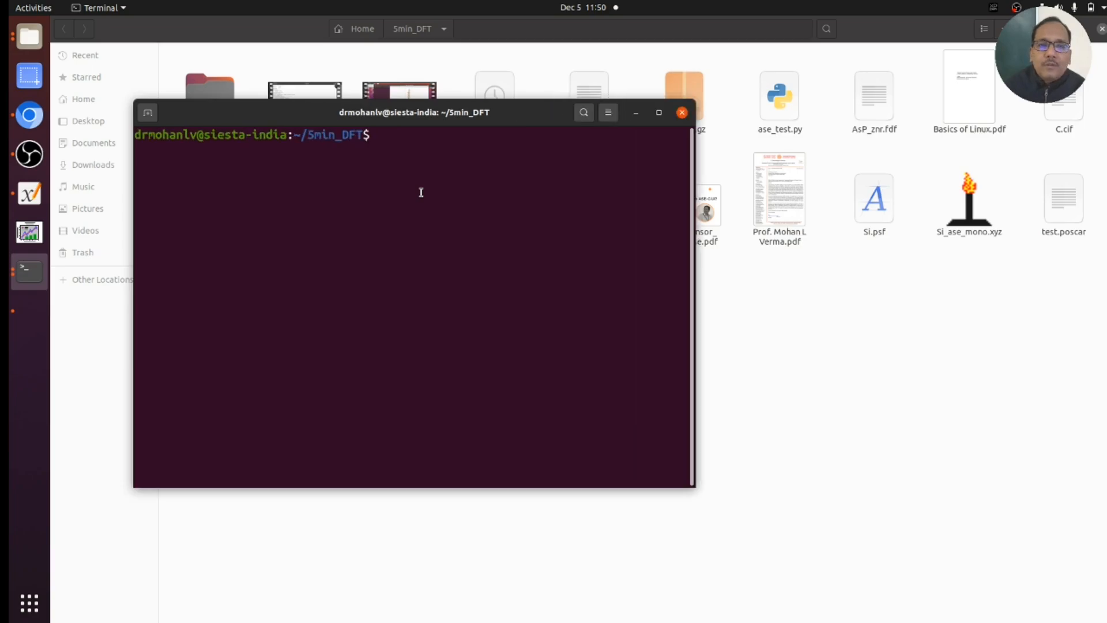
type("gdis")
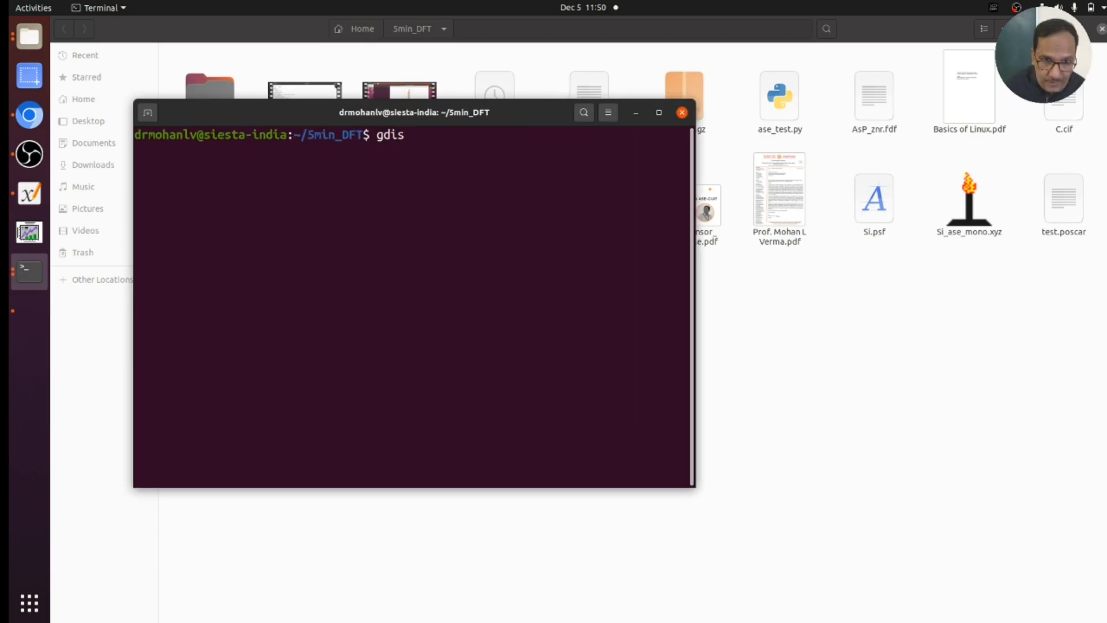
key("Return")
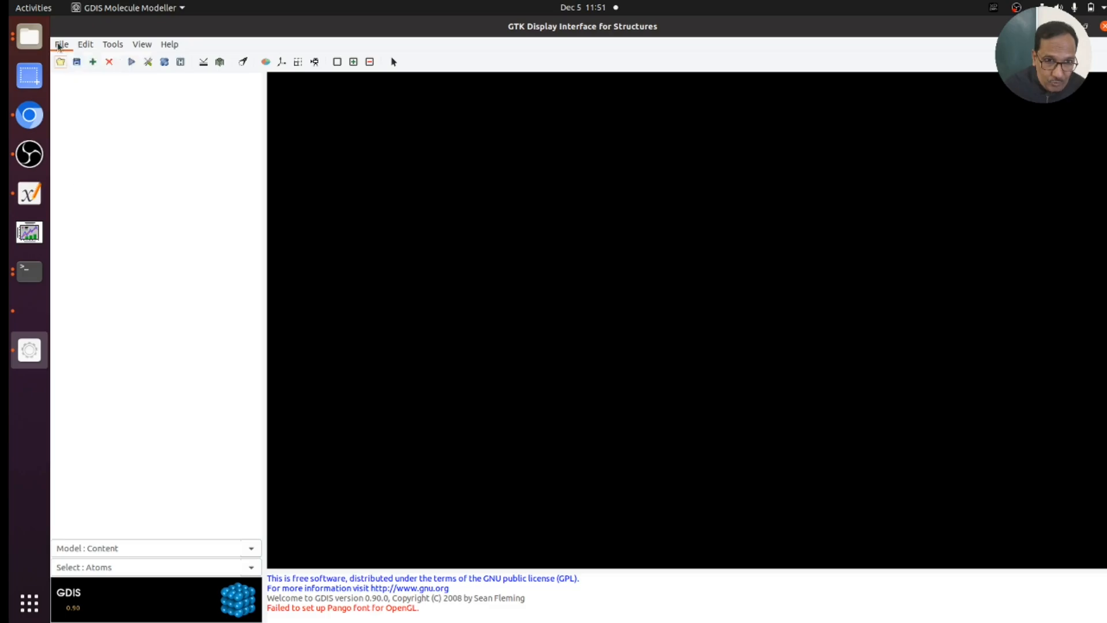
Load the structure file C.cif from the 5min_DFT folder
left_click(61, 44)
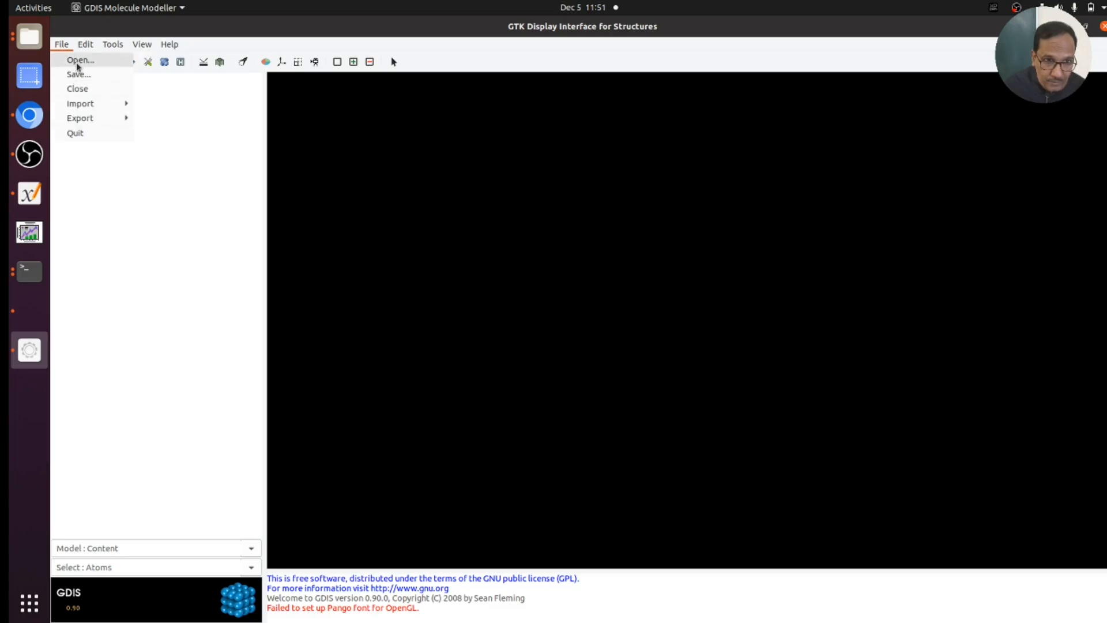
left_click(79, 60)
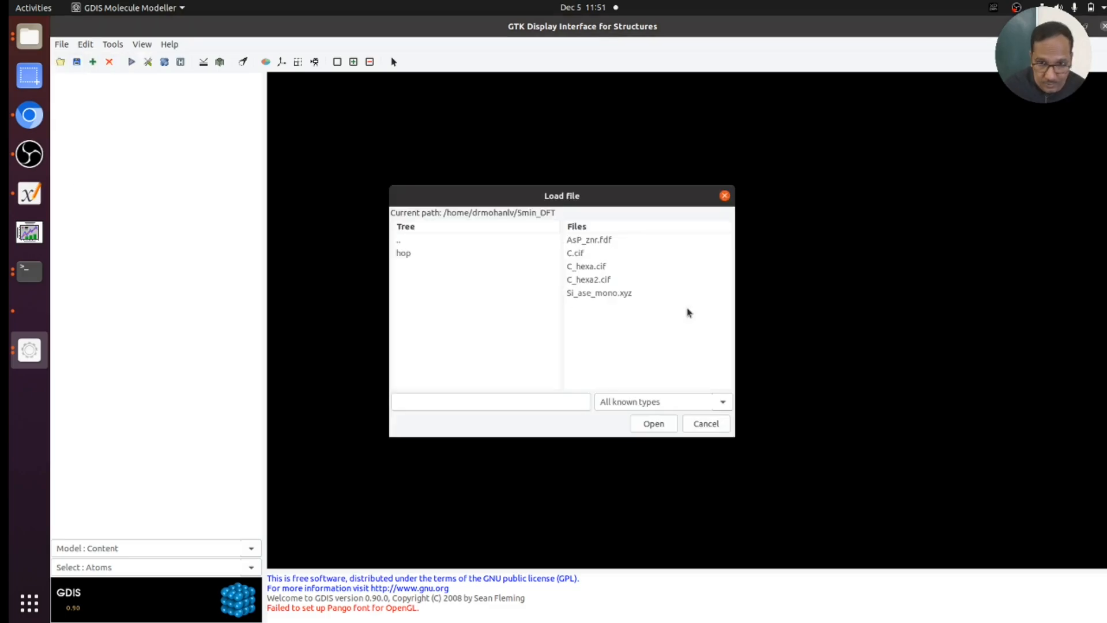
left_click(581, 253)
left_click(654, 423)
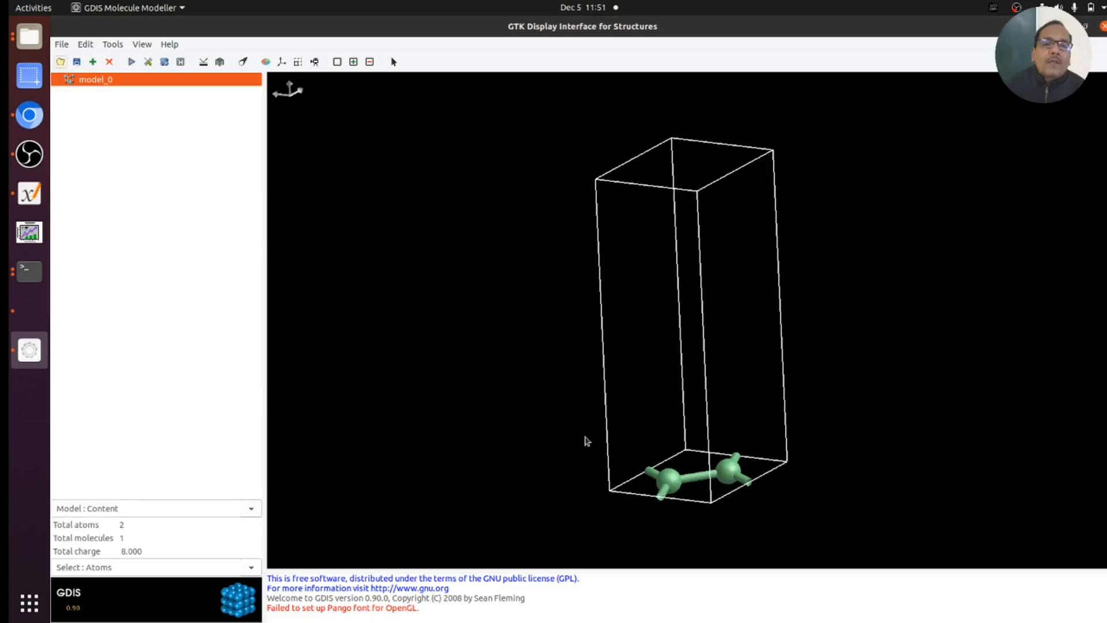
Show the model's periodic image settings and set the positive images along the first axis to 10
left_click(251, 510)
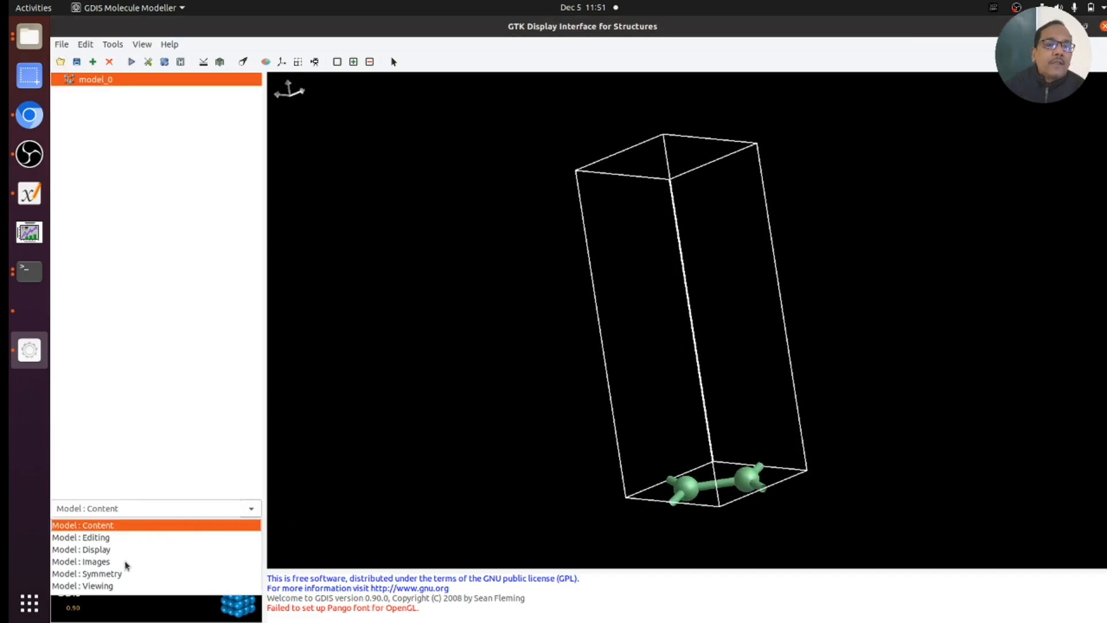
left_click(98, 562)
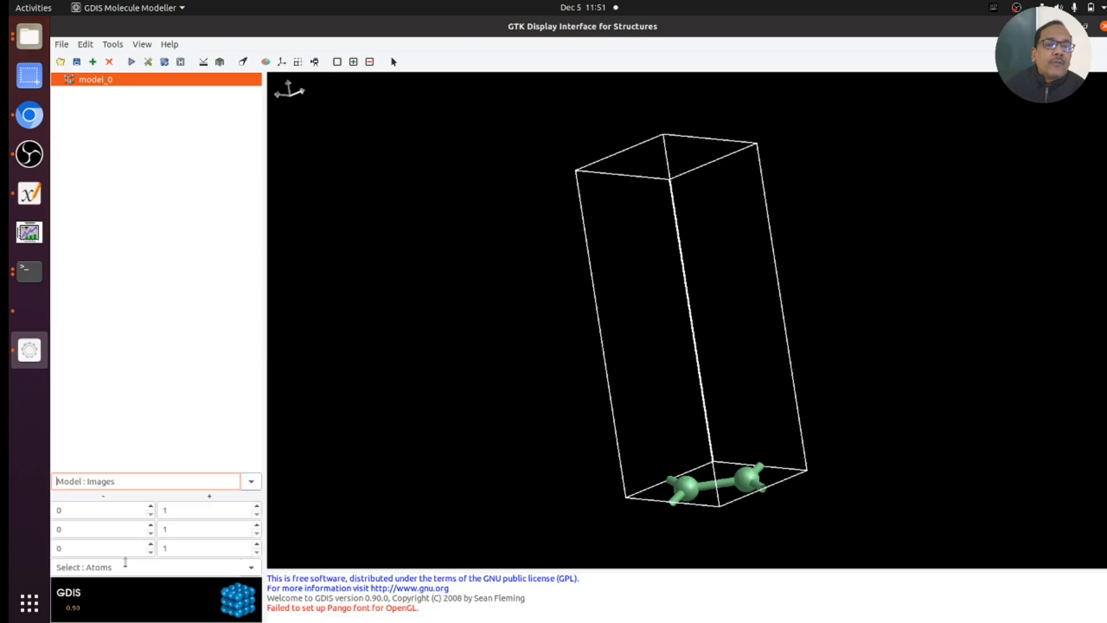
left_click(258, 506)
left_click(258, 506)
left_click(258, 506)
left_click(258, 506)
left_click(258, 506)
left_click(258, 507)
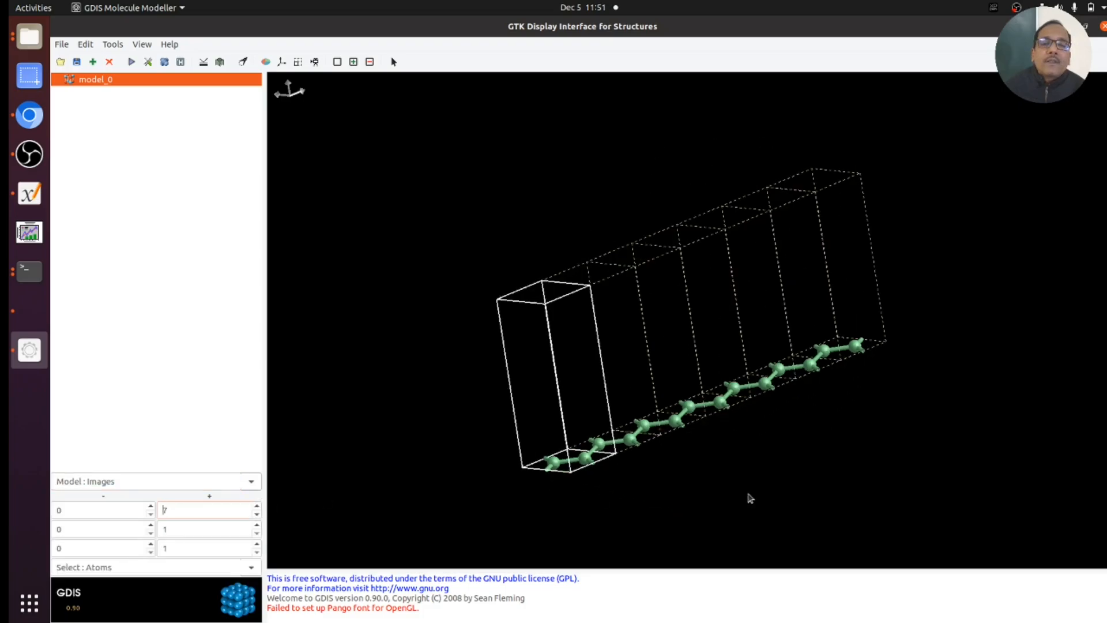
mouse_move(766, 491)
left_mouse_down()
mouse_move(789, 523)
mouse_move(767, 482)
mouse_move(737, 494)
mouse_move(757, 491)
left_mouse_up()
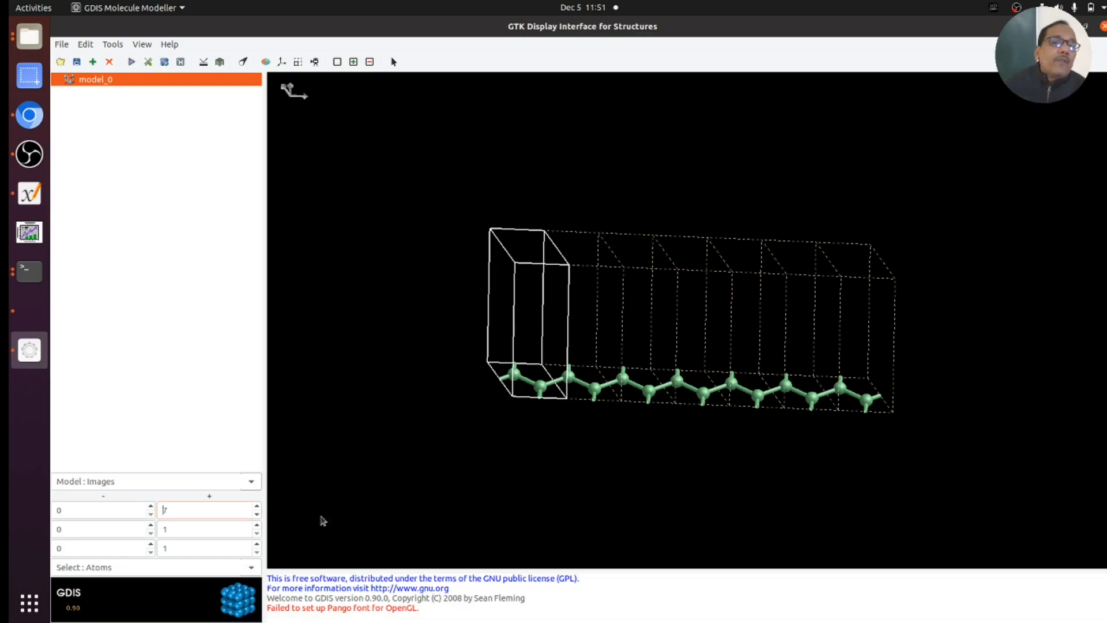
left_click(257, 506)
left_click(257, 506)
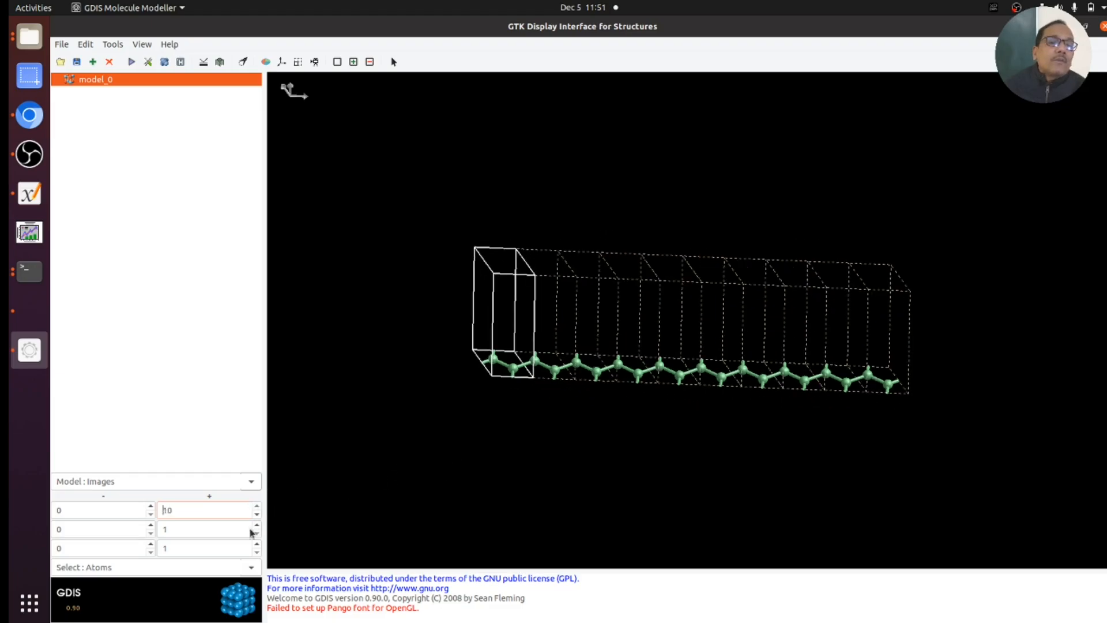
Set the positive periodic images along the second axis to 10, extending the chain into a hexagonal sheet
left_click(257, 526)
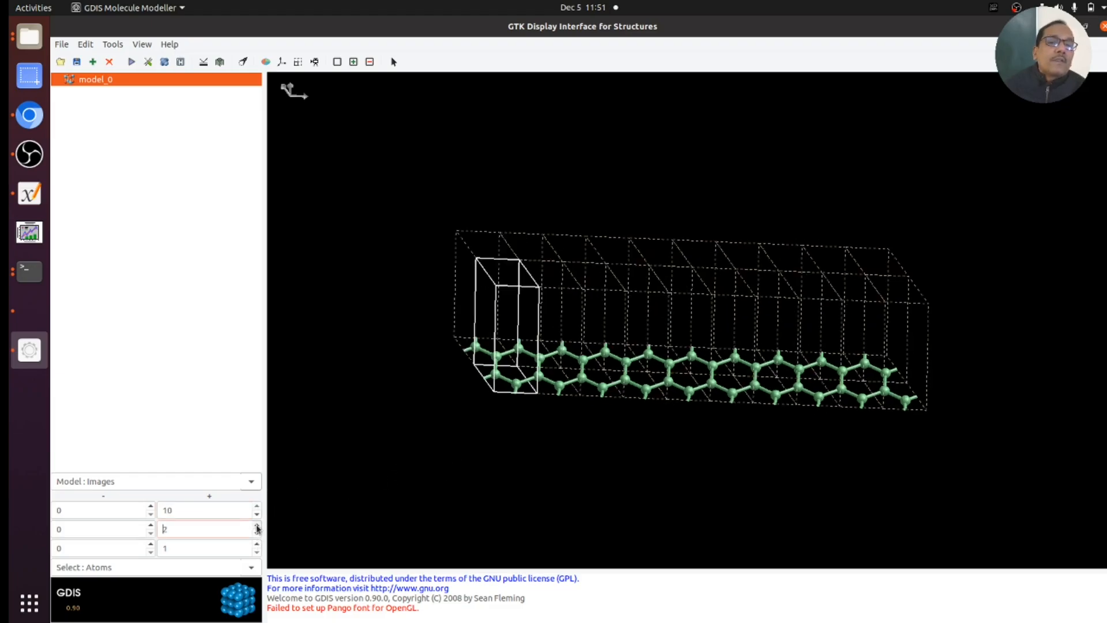
left_click(256, 526)
left_click(257, 525)
left_click(257, 525)
left_click(257, 526)
left_click(257, 525)
left_click(256, 526)
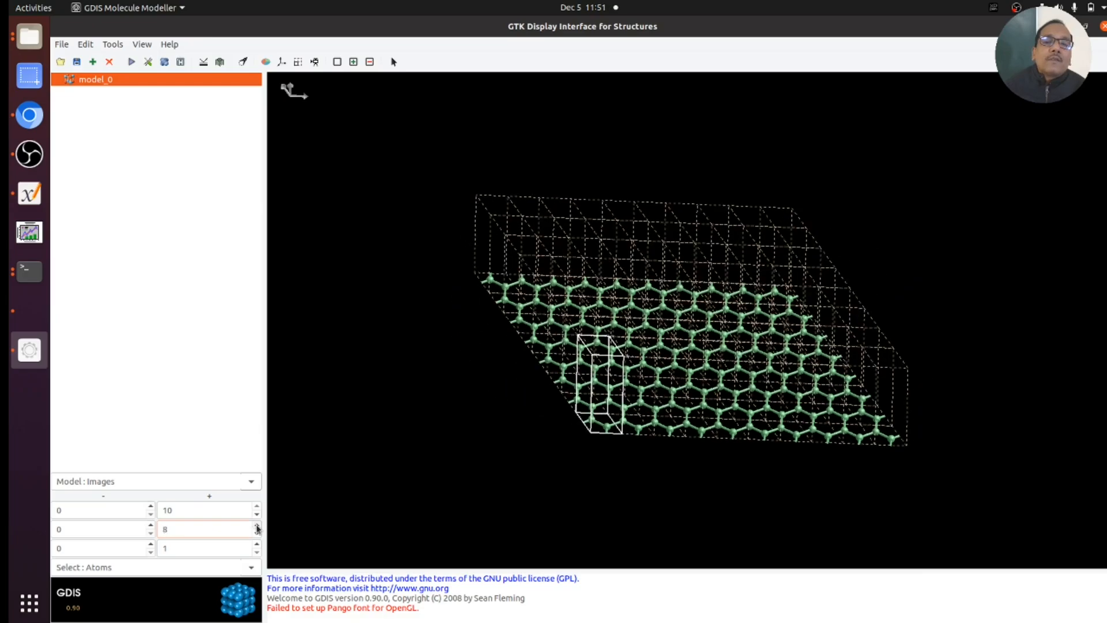
left_click(257, 525)
left_click_drag(452, 447, 453, 478)
mouse_move(452, 473)
right_mouse_down()
mouse_move(465, 453)
mouse_move(458, 464)
right_mouse_up()
left_click(257, 525)
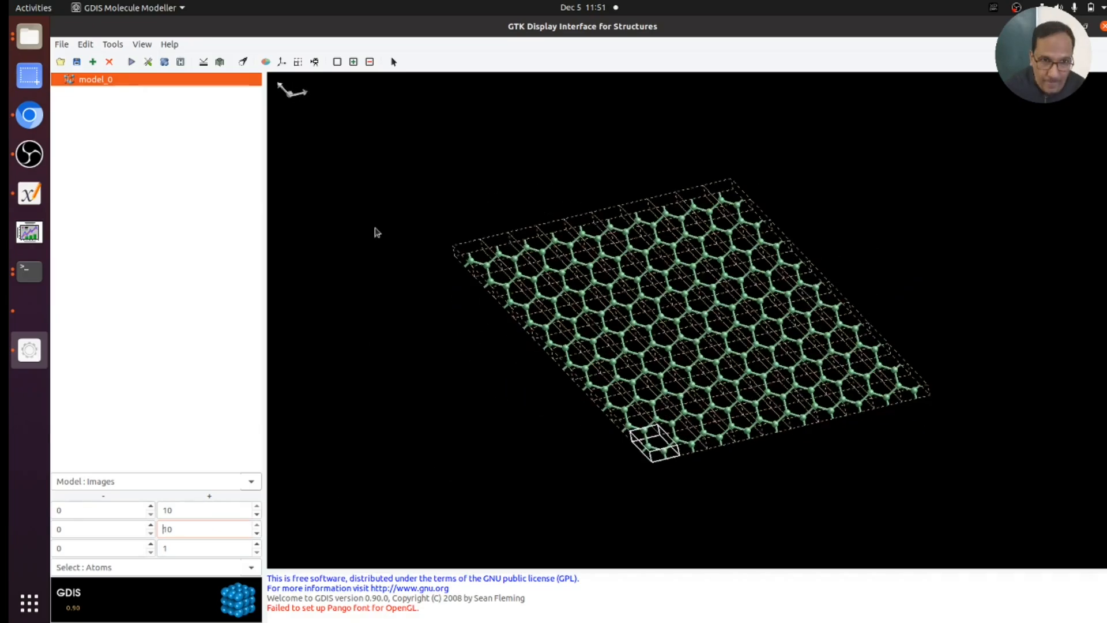
Convert the displayed periodic images into a supercell with the model builder and close the editing dialog
left_click(113, 44)
mouse_move(132, 74)
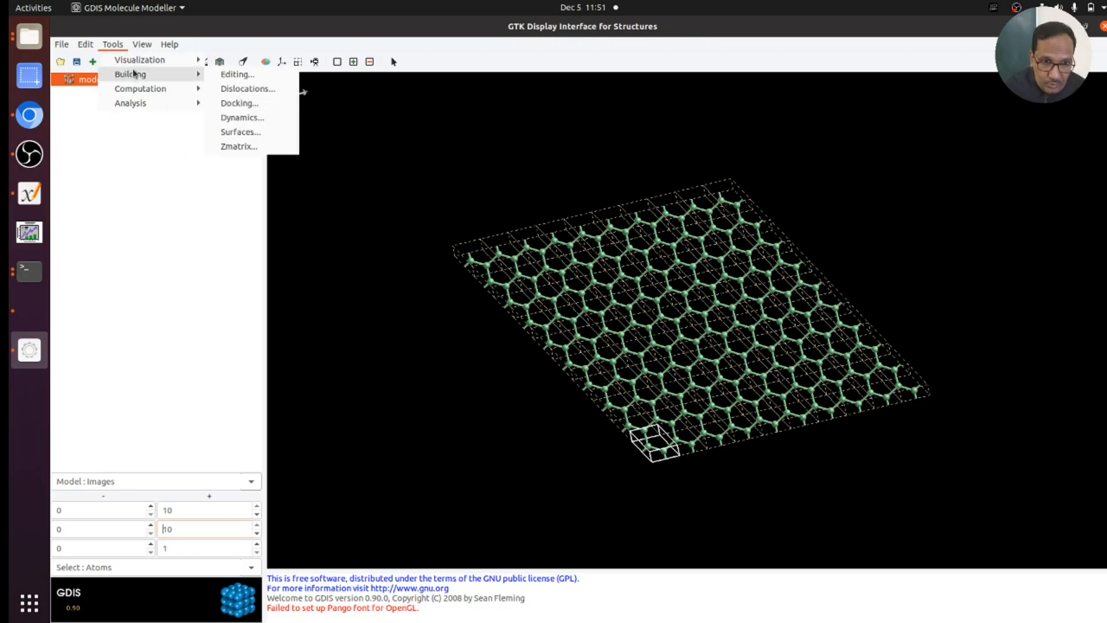
left_click(228, 71)
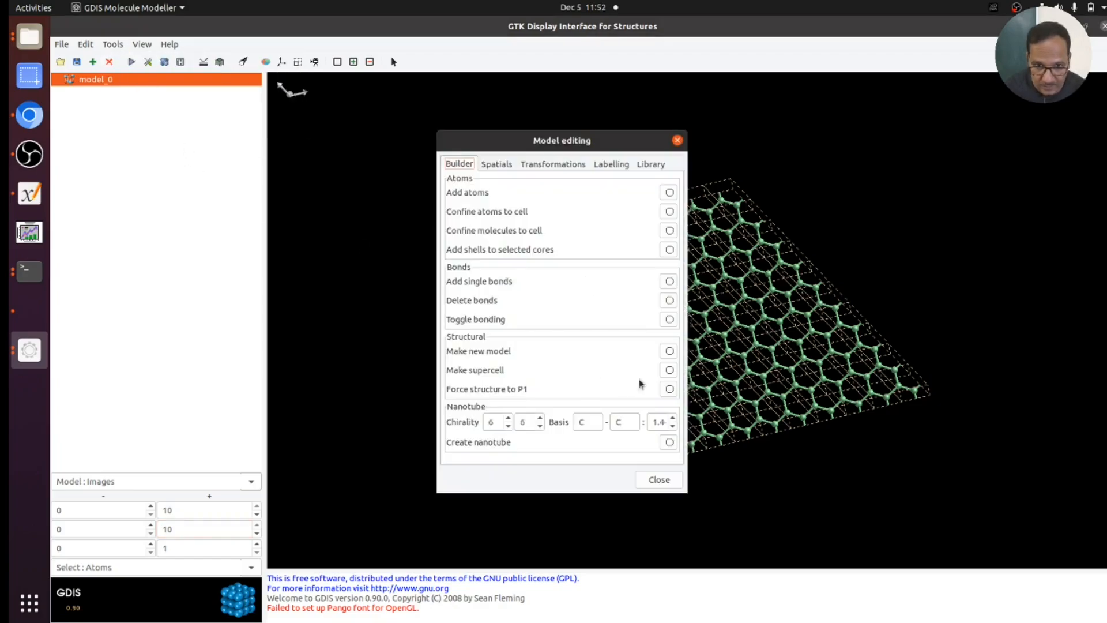
left_click(669, 369)
left_click(659, 480)
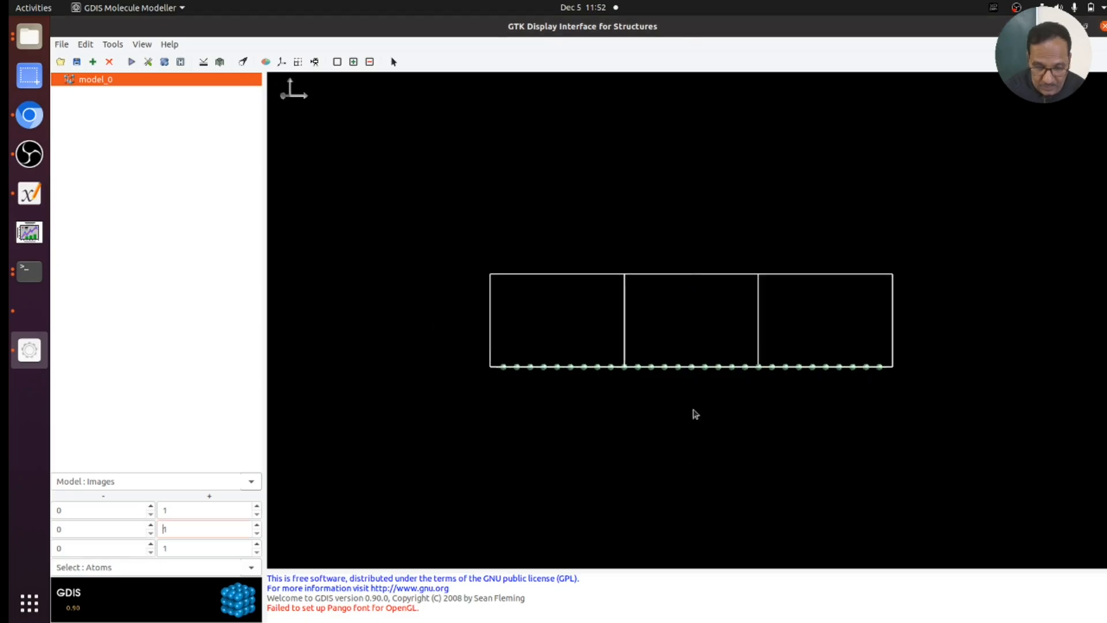
Show the model's viewing options and align the view of the supercell along the z axis
left_click_drag(694, 413, 698, 461)
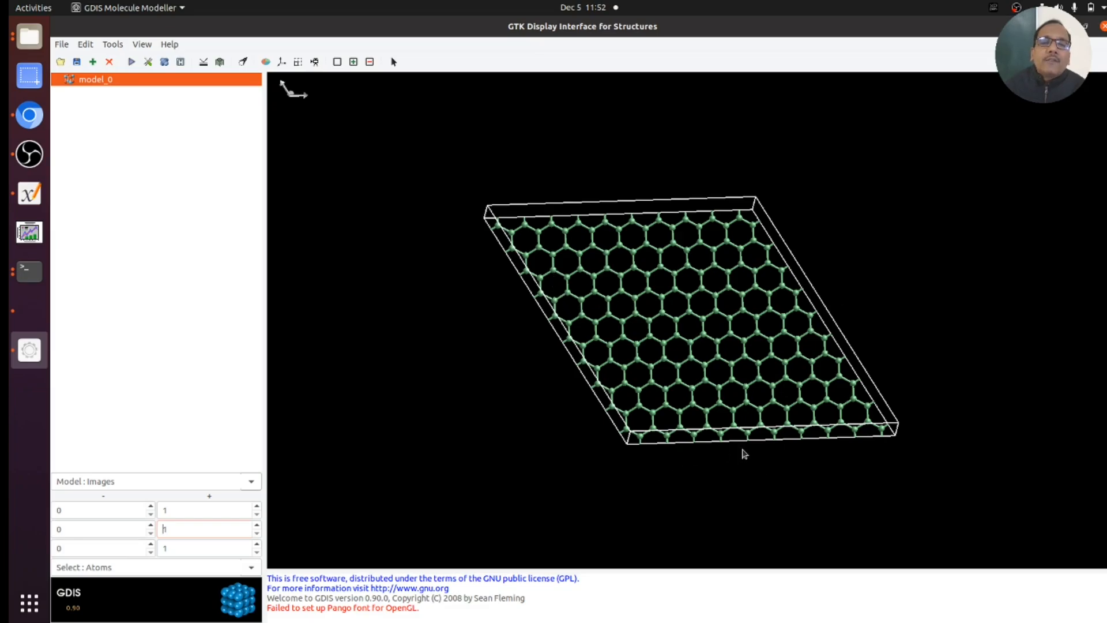
mouse_move(742, 450)
middle_mouse_down()
mouse_move(747, 466)
mouse_move(753, 460)
middle_mouse_up()
left_click(119, 481)
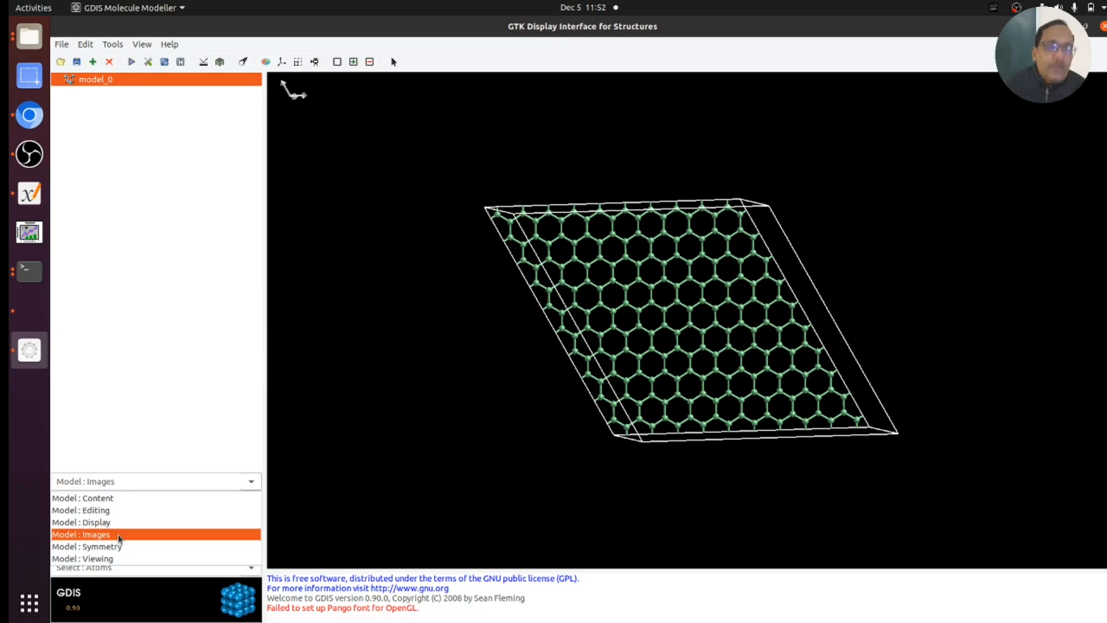
left_click(116, 559)
left_click(138, 548)
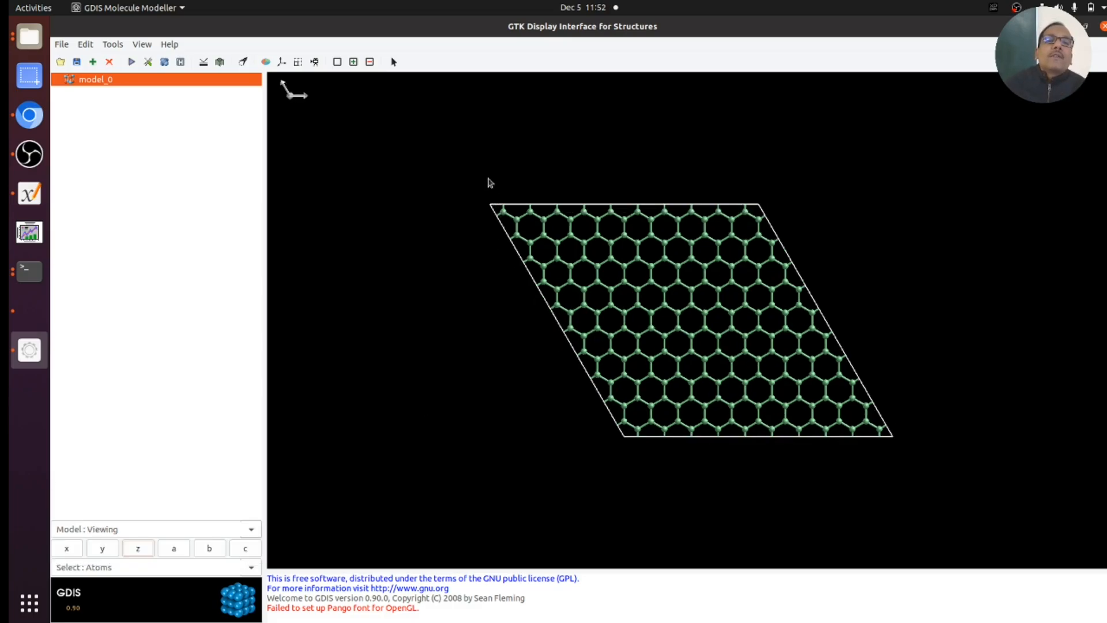
Select the wedge of atoms along the sheet's left slanted edge and delete them to leave a straight vertical edge
left_click_drag(489, 180, 636, 434)
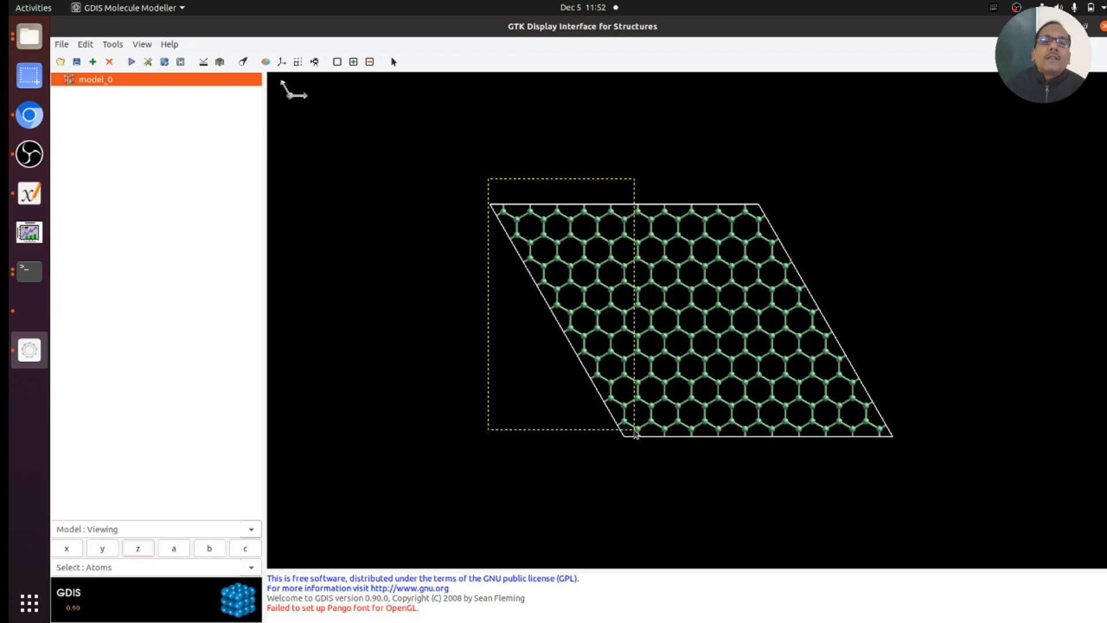
left_click_drag(637, 434, 636, 434)
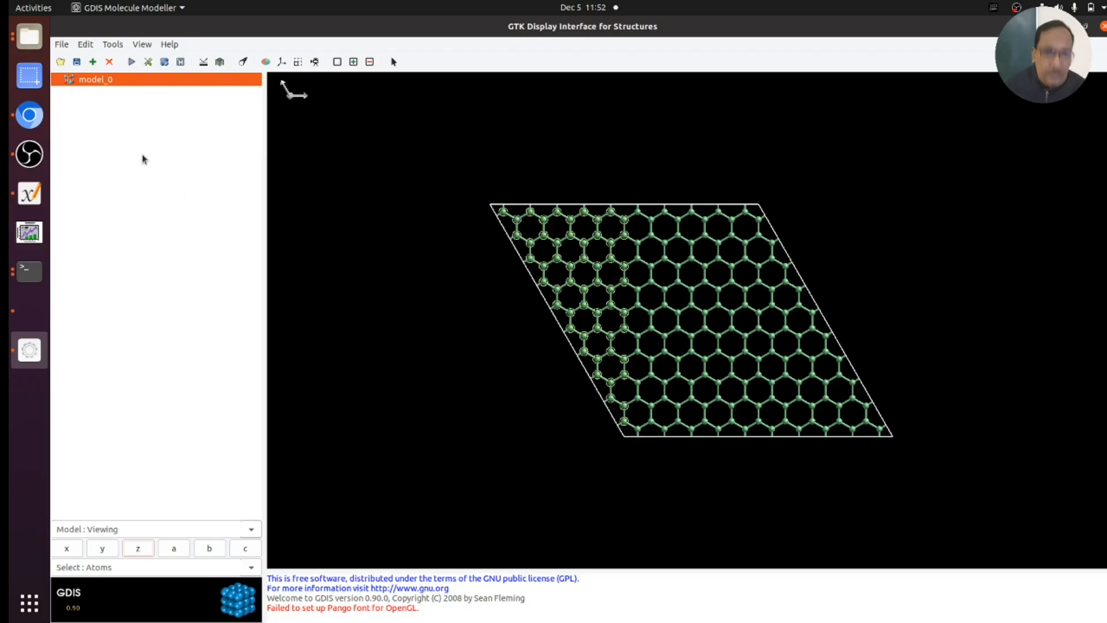
left_click(85, 45)
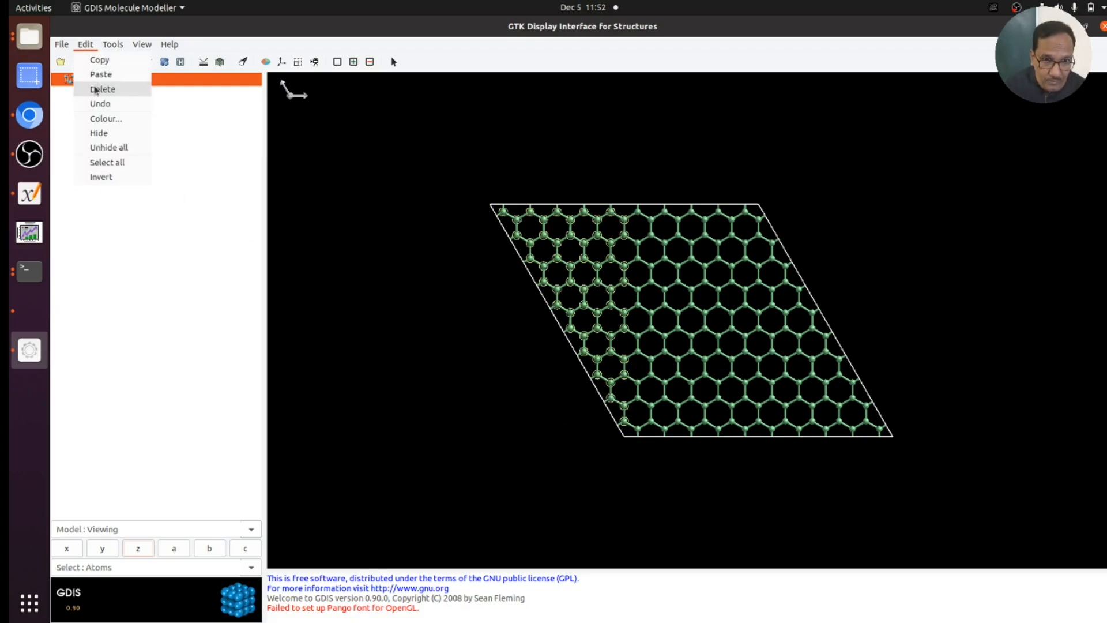
left_click(95, 90)
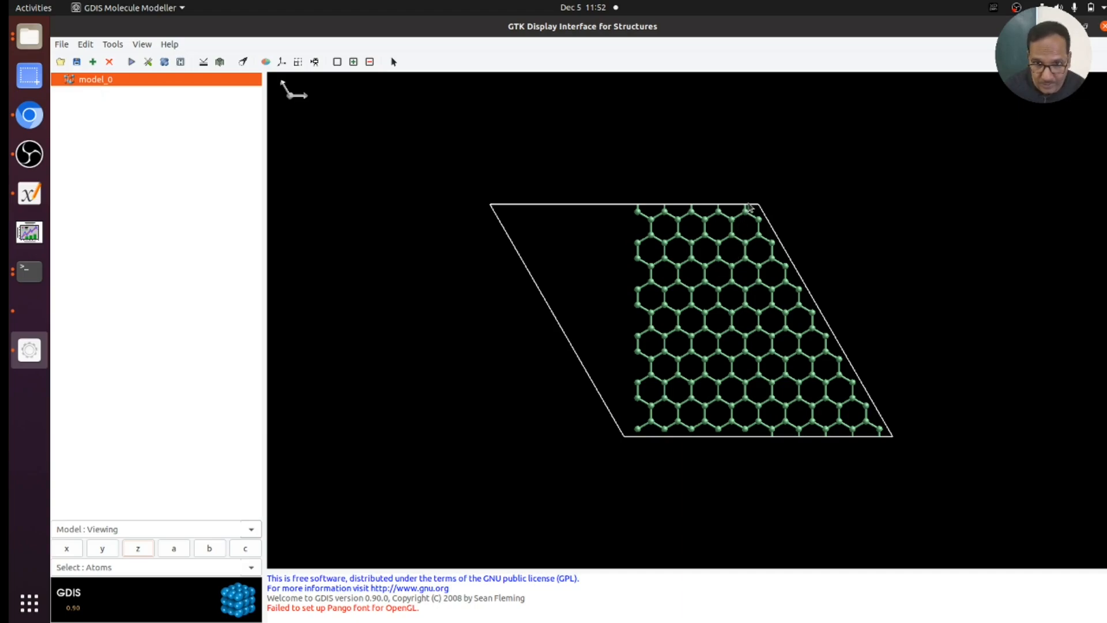
Delete the wedge of atoms along the sheet's right slanted edge, leaving a vertical ribbon, and inspect it in 3D
left_click_drag(753, 199, 891, 458)
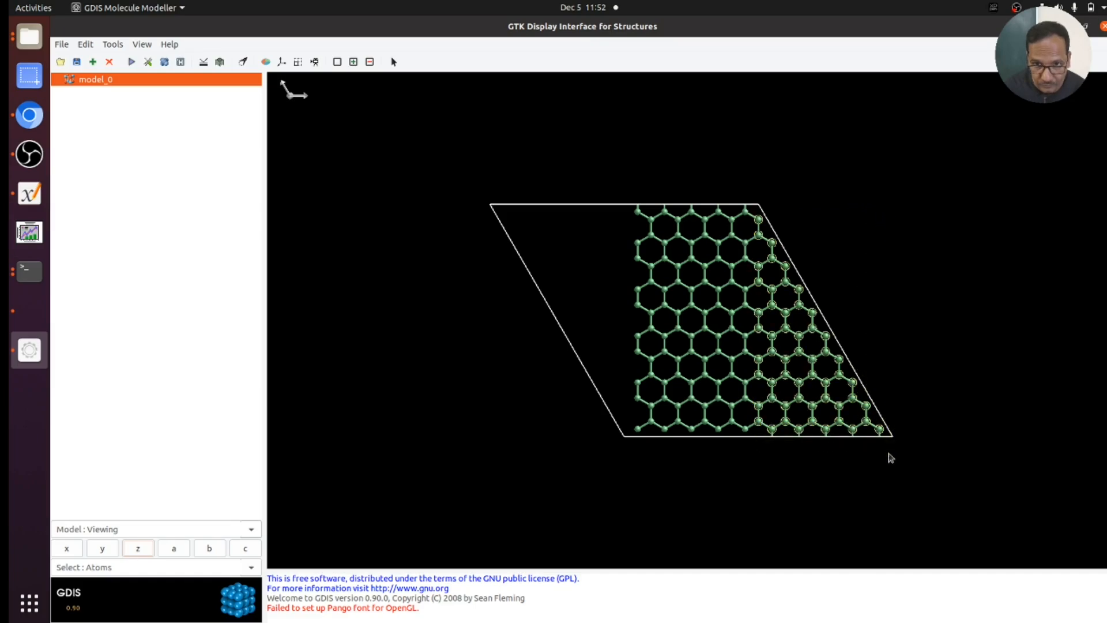
left_click(86, 45)
left_click(99, 90)
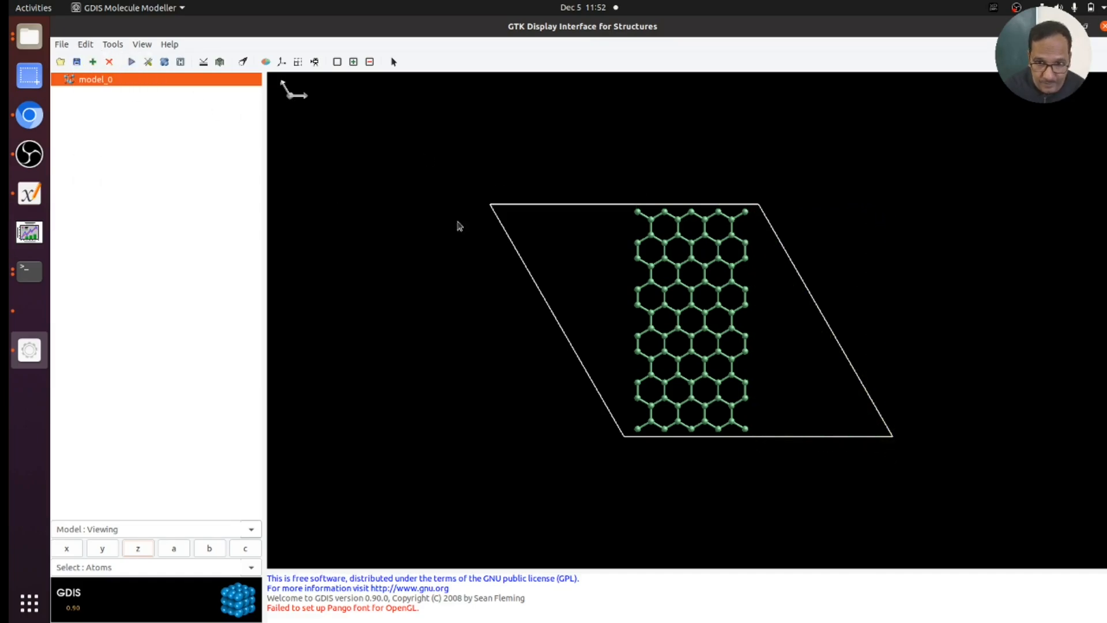
mouse_move(935, 245)
left_mouse_down()
mouse_move(919, 240)
mouse_move(950, 254)
mouse_move(919, 230)
mouse_move(936, 237)
left_mouse_up()
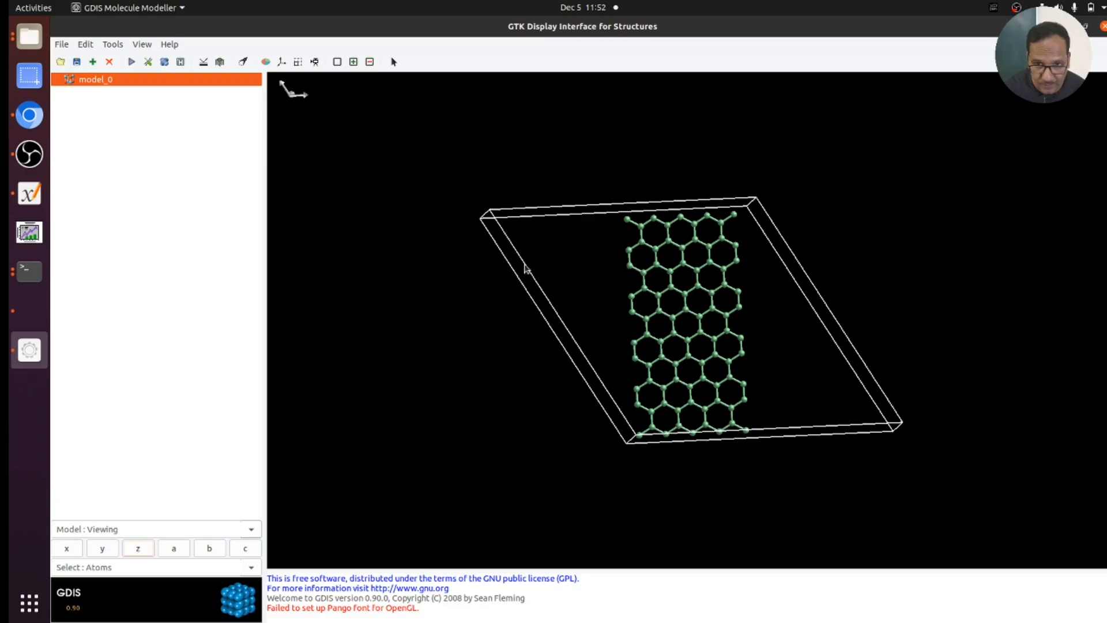
mouse_move(902, 307)
left_mouse_down()
mouse_move(922, 299)
mouse_move(902, 306)
left_mouse_up()
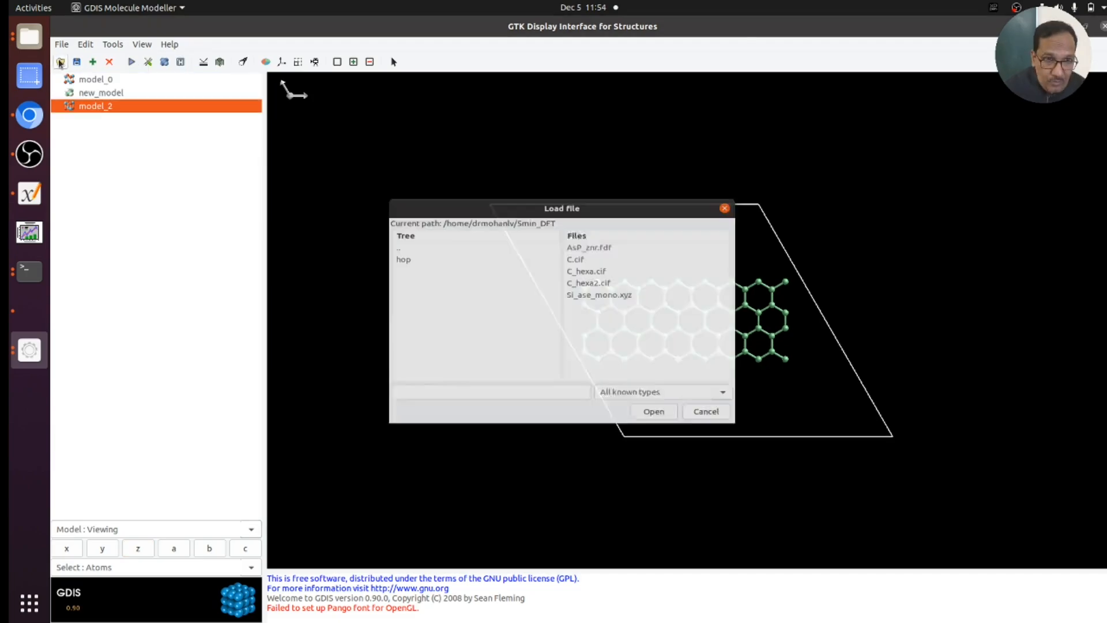
Load the structure file Si.cif from the hop subfolder
double_click(404, 254)
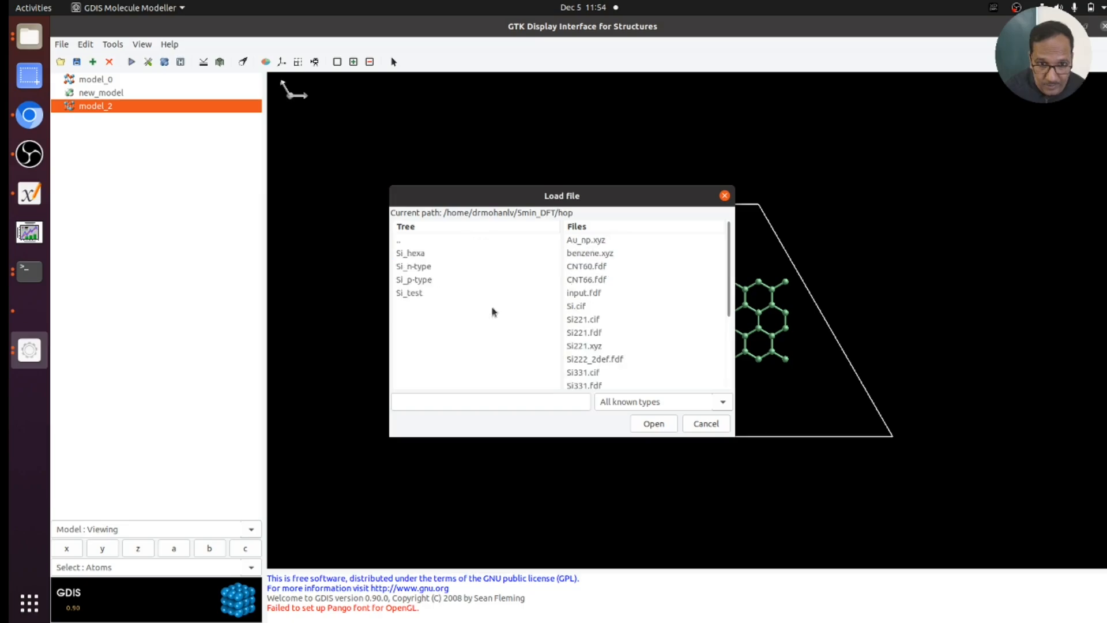
left_click(584, 308)
left_click(637, 425)
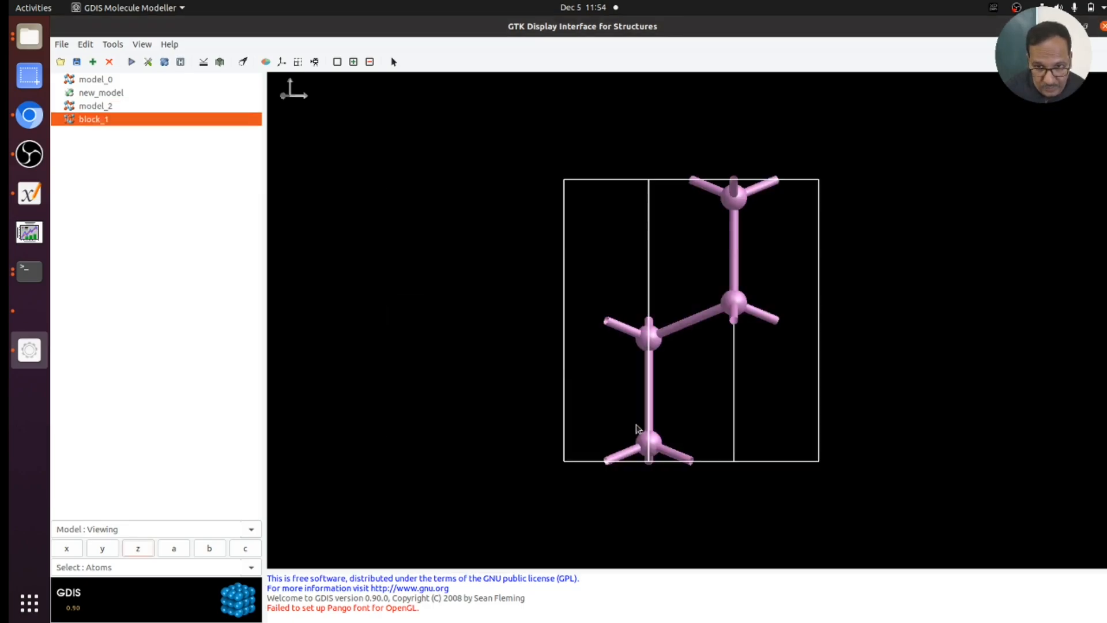
Show the silicon model's periodic image settings and set the positive images along the first axis to 9
left_click(252, 530)
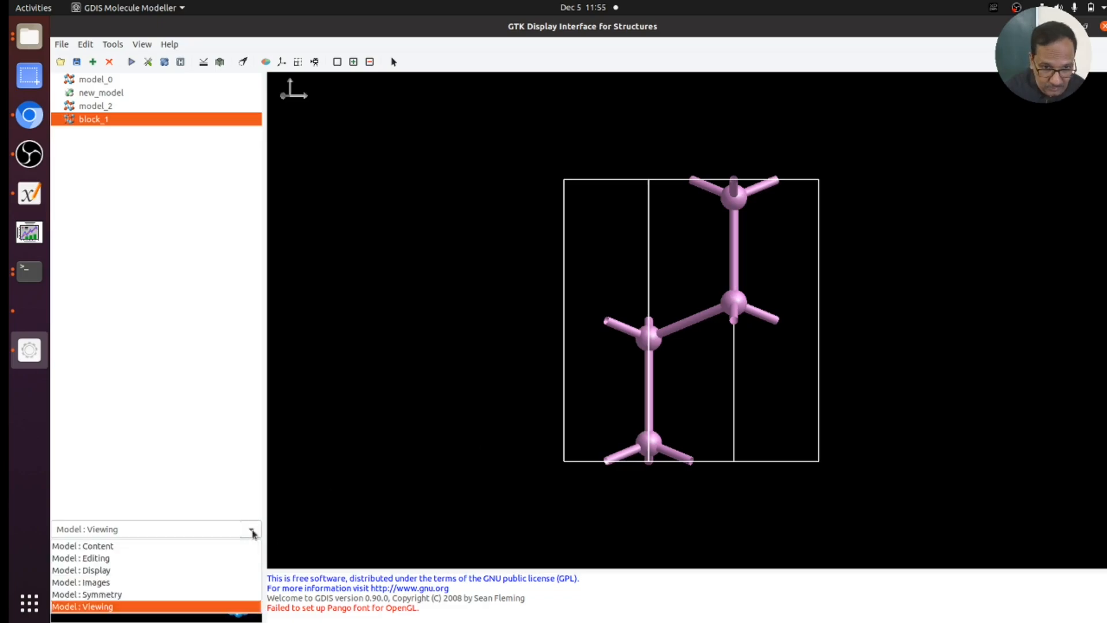
left_click(97, 583)
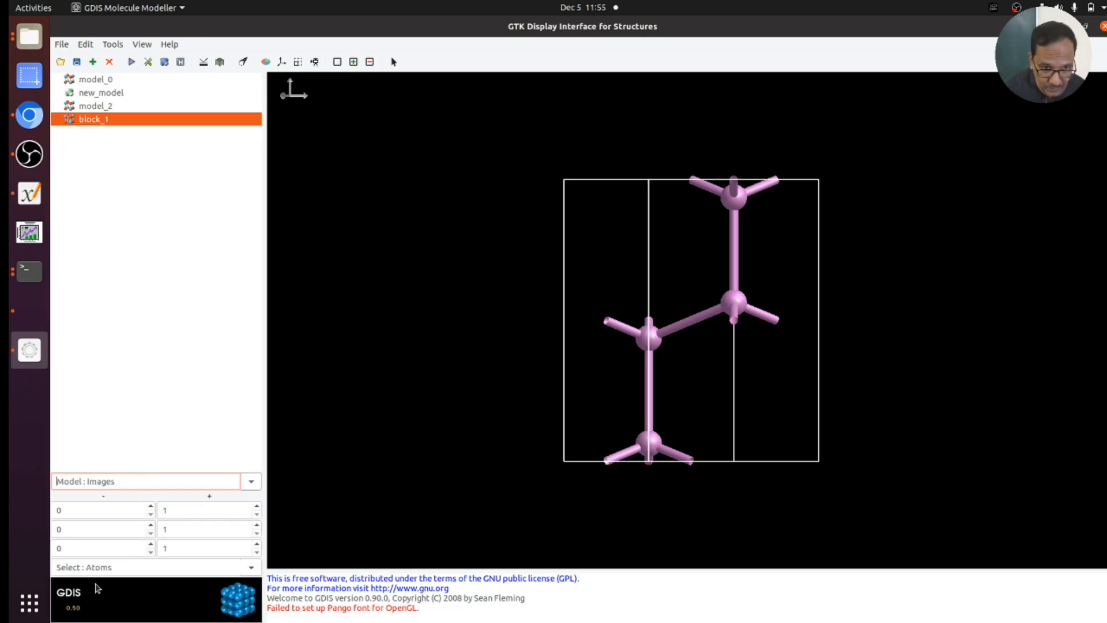
left_click(258, 507)
left_click(258, 507)
left_click(257, 507)
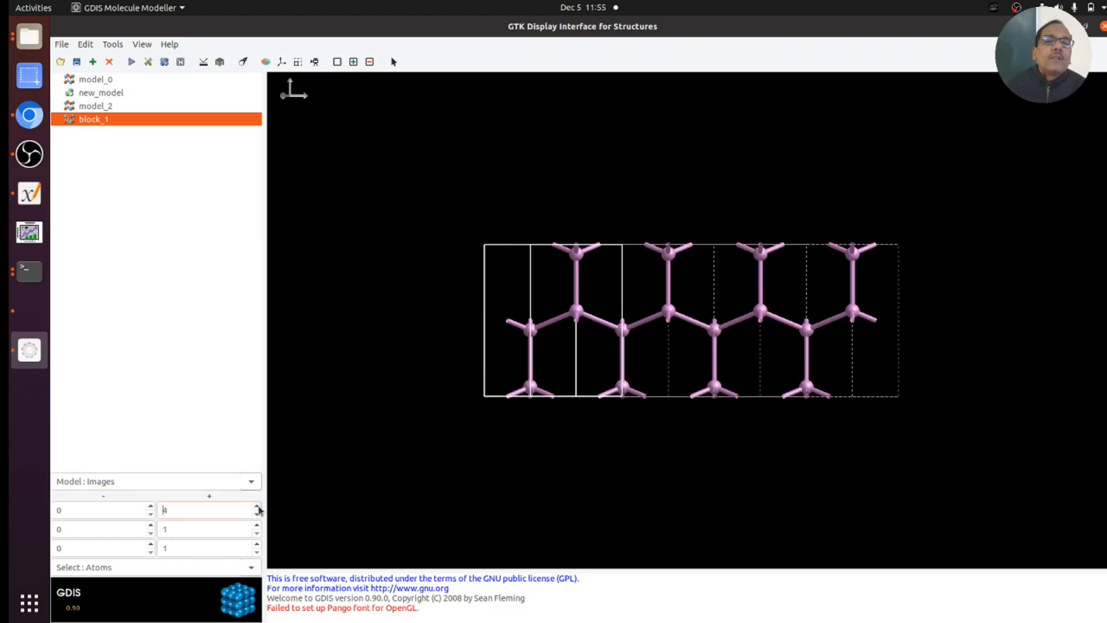
left_click(258, 507)
left_click(258, 507)
left_click(257, 507)
left_click(258, 507)
left_click(258, 507)
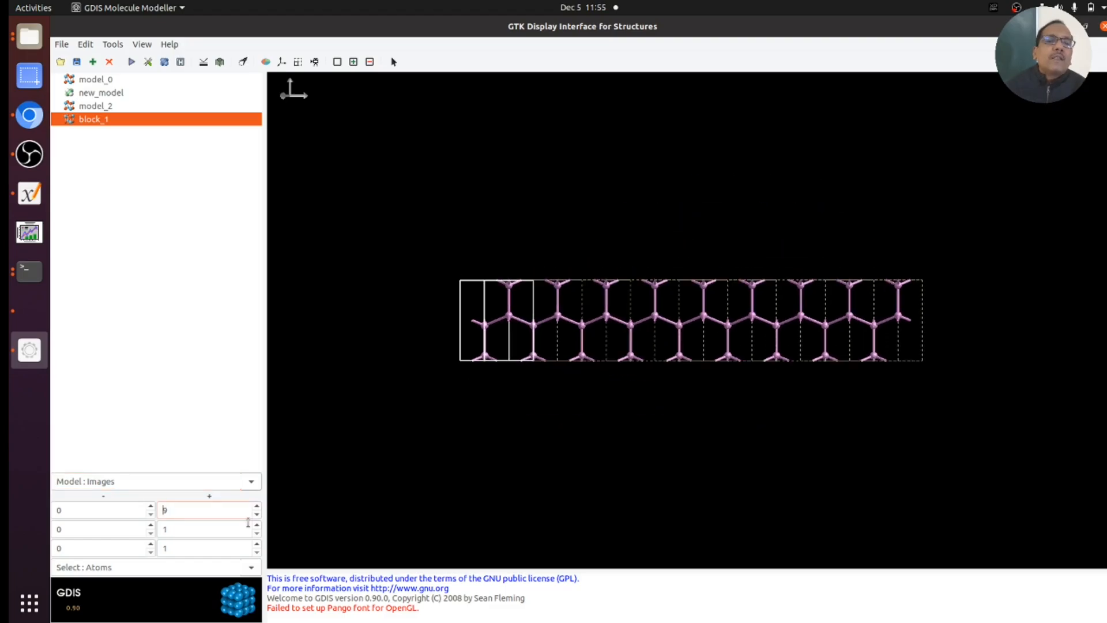
Set the silicon model's positive periodic images along the third axis to 5 and inspect the replicated sheet in 3D
left_click(258, 545)
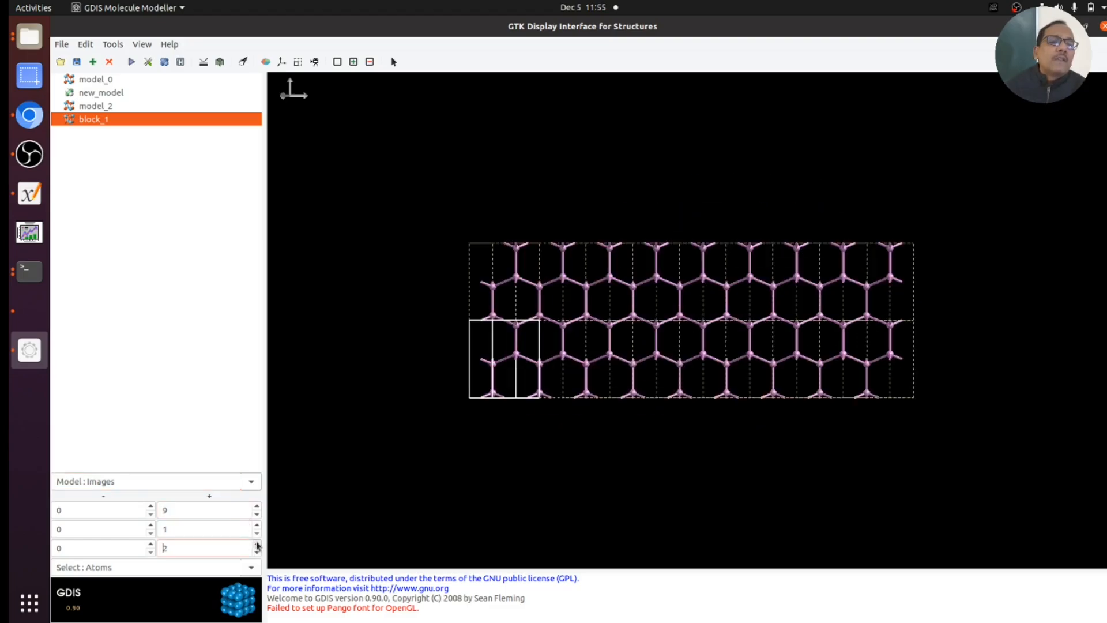
left_click(257, 545)
left_click(258, 545)
left_click(258, 545)
left_click_drag(412, 523, 442, 450)
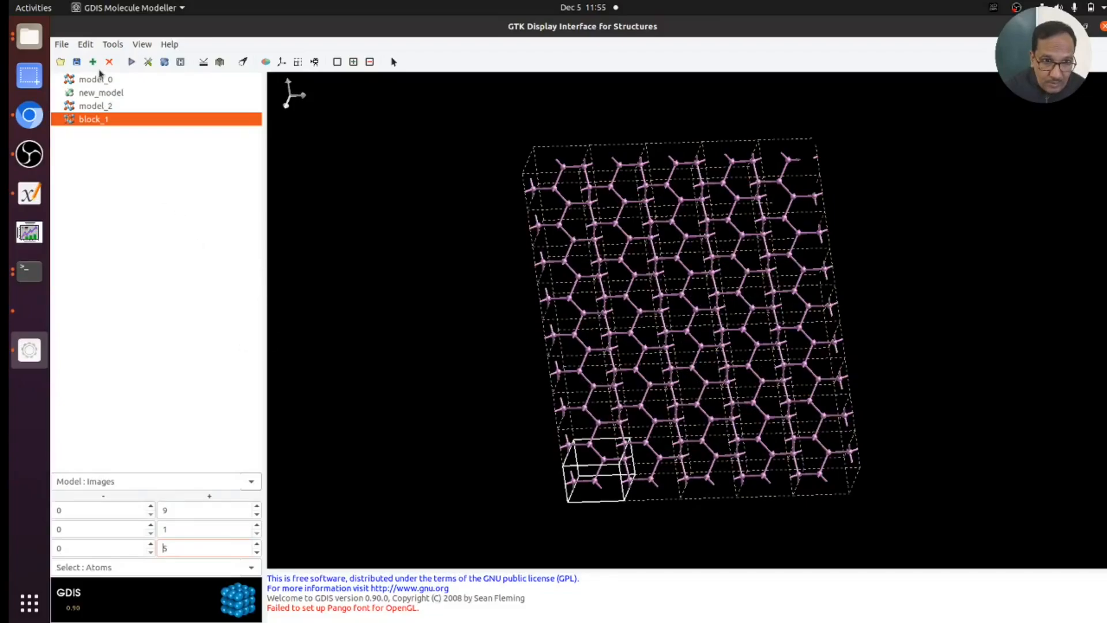
Convert the replicated silicon images into a supercell with the model editing tools and close the dialog
left_click(87, 45)
mouse_move(108, 49)
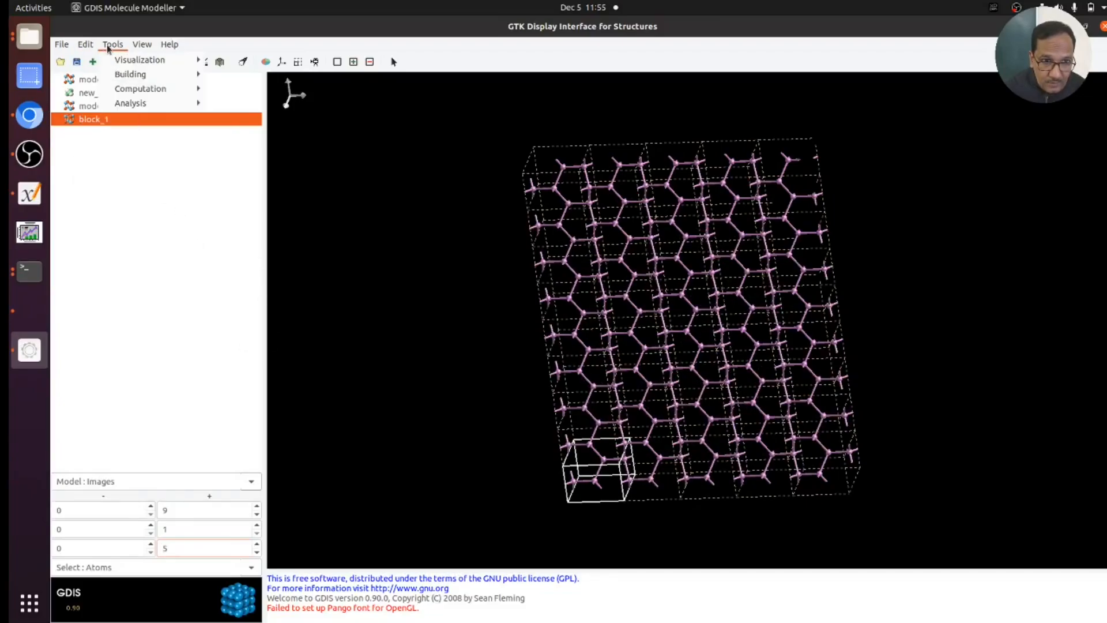
left_click(232, 76)
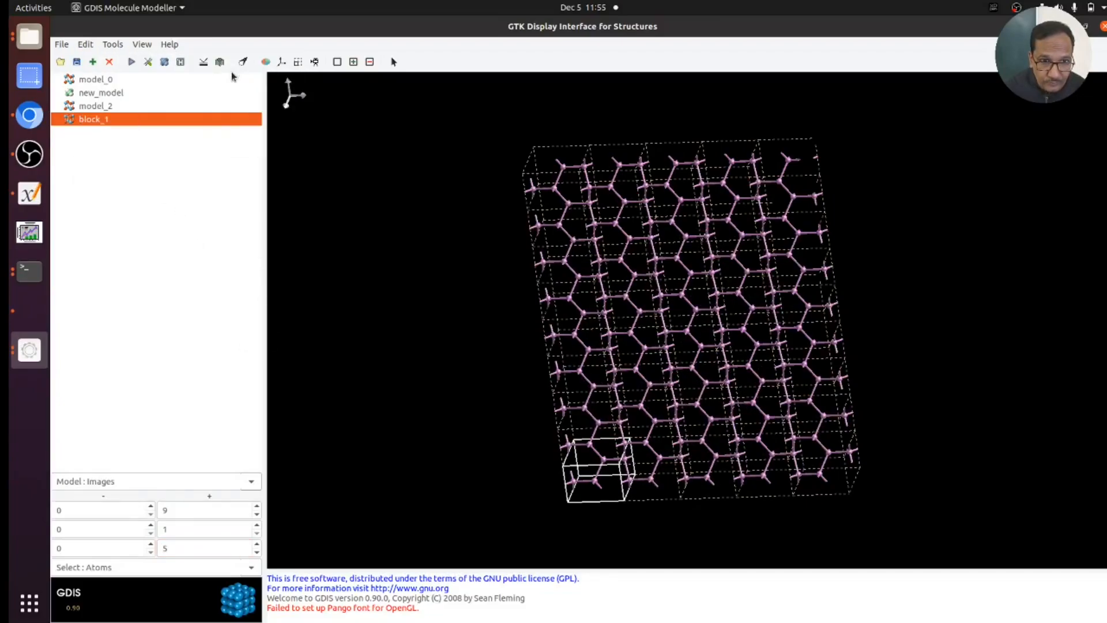
left_click(669, 370)
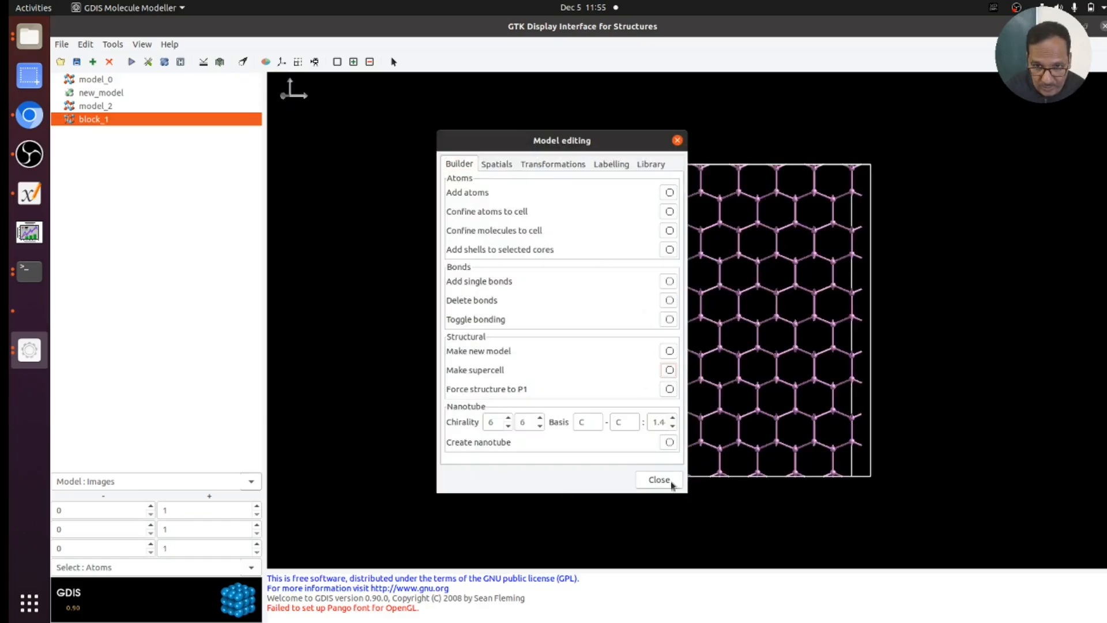
left_click(669, 483)
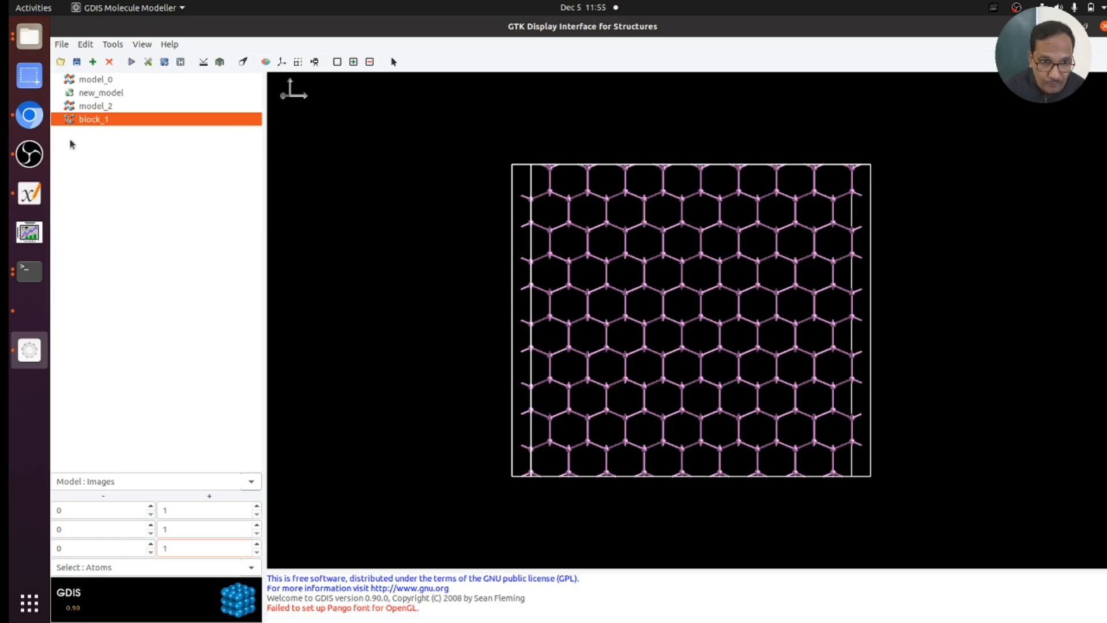
Select the atoms in roughly the upper 60% of the silicon supercell and delete them
left_click_drag(510, 142, 887, 348)
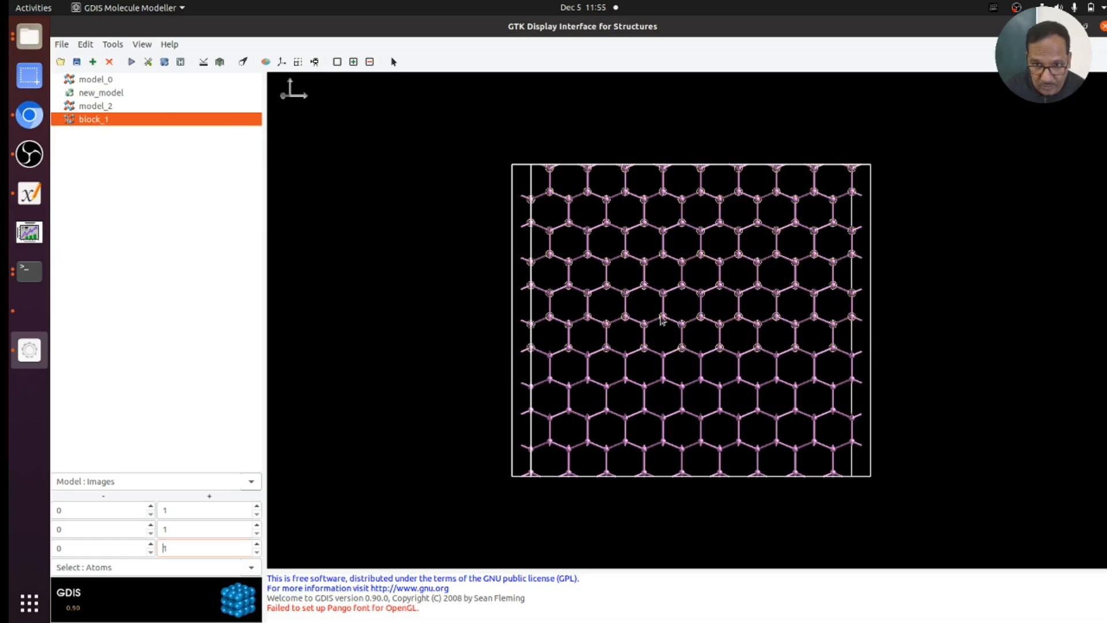
left_click(85, 44)
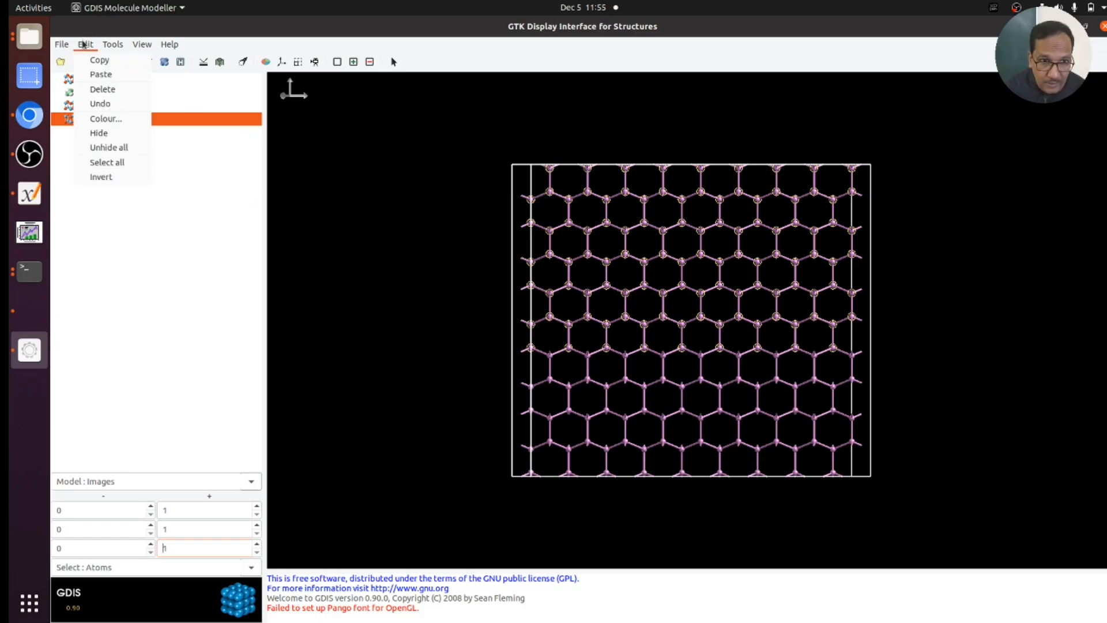
left_click(103, 90)
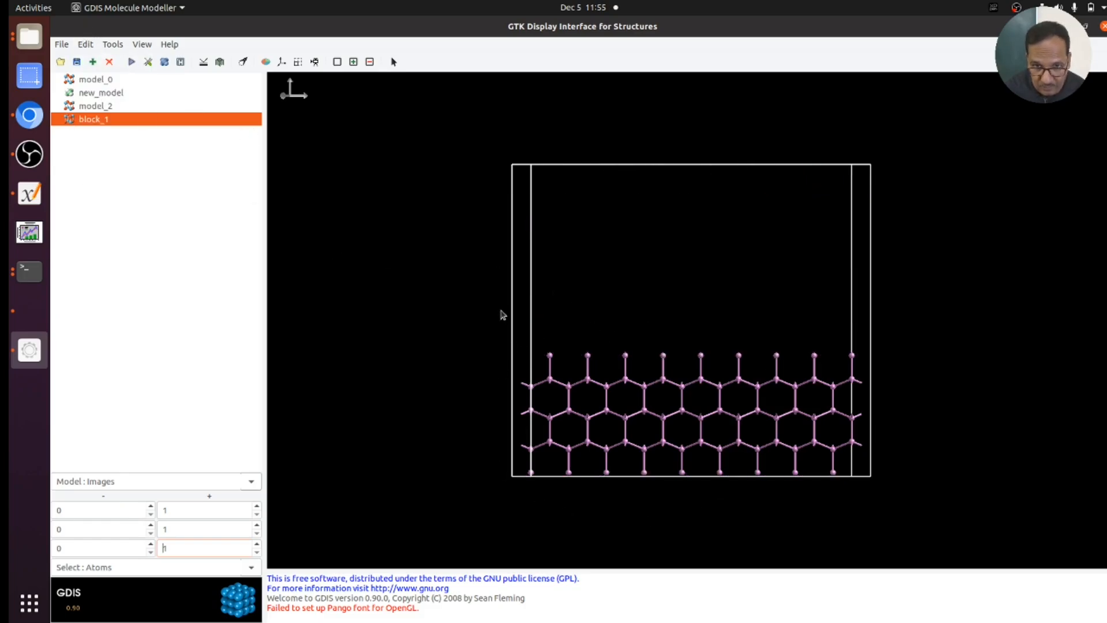
Delete the row of dangling atoms along the upper edge of the silicon ribbon
left_click_drag(502, 314, 883, 371)
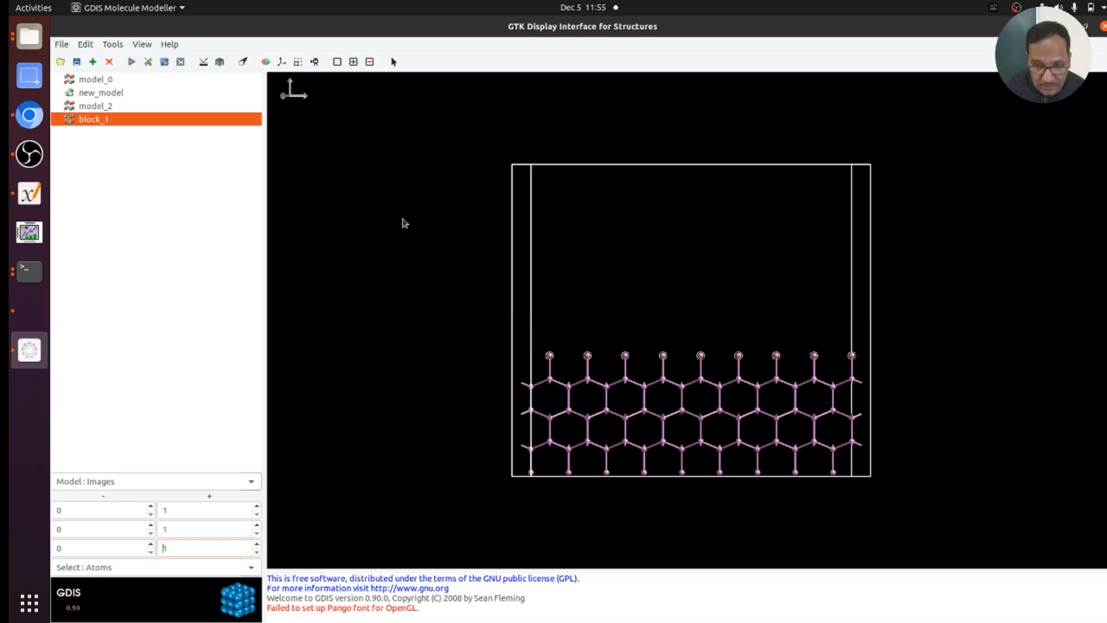
left_click(85, 45)
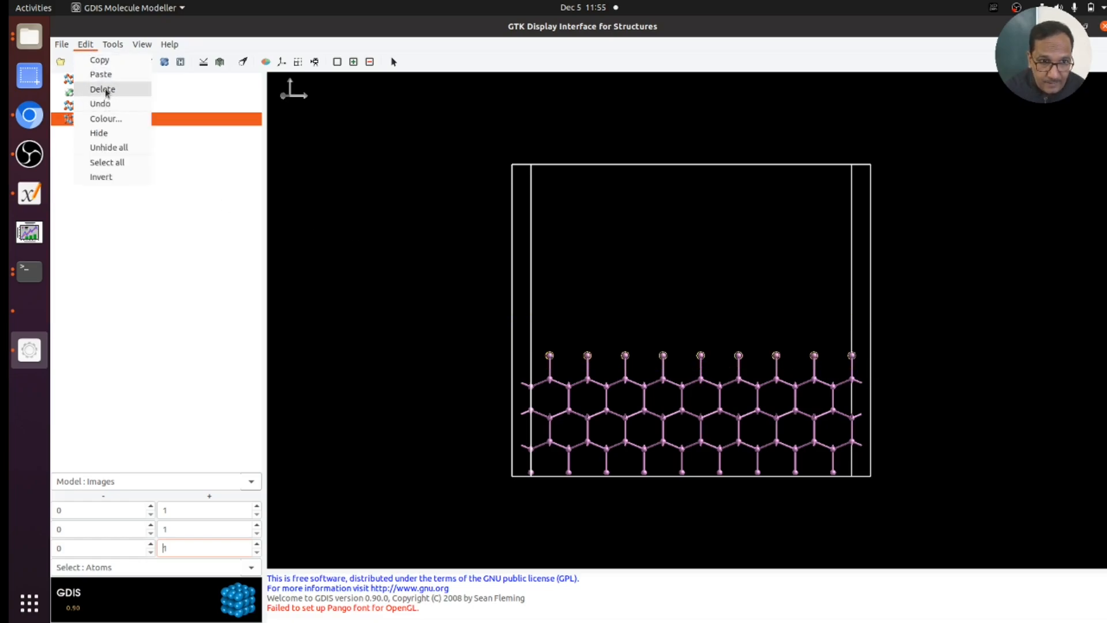
left_click(106, 91)
Select only the dangling atoms along the lower edge of the silicon ribbon and delete them
left_click_drag(500, 447, 855, 562)
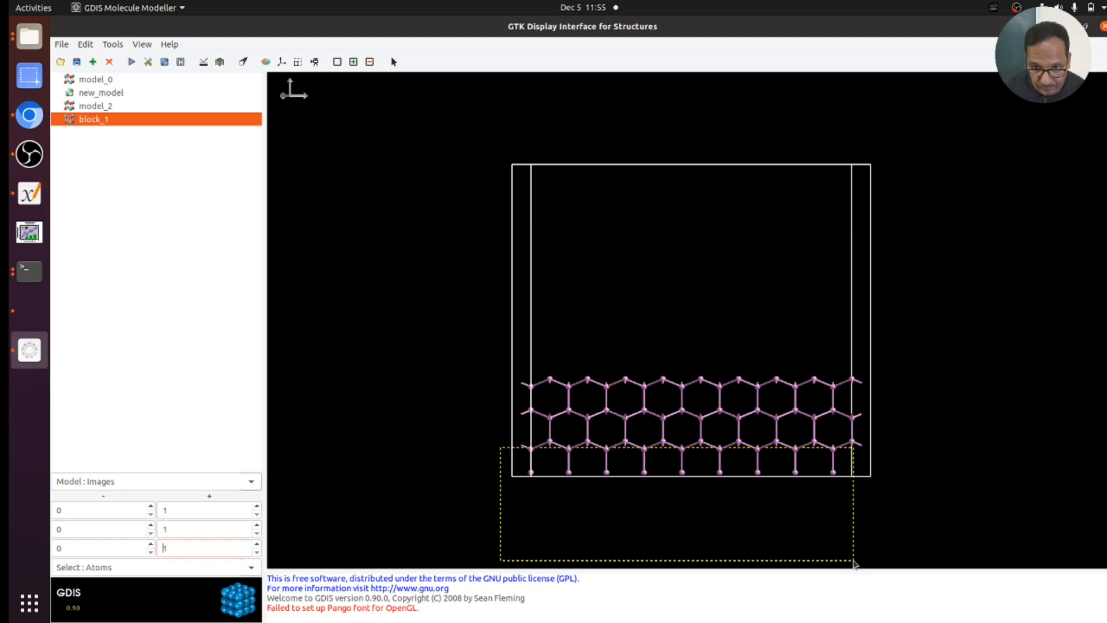
left_click_drag(854, 562, 854, 562)
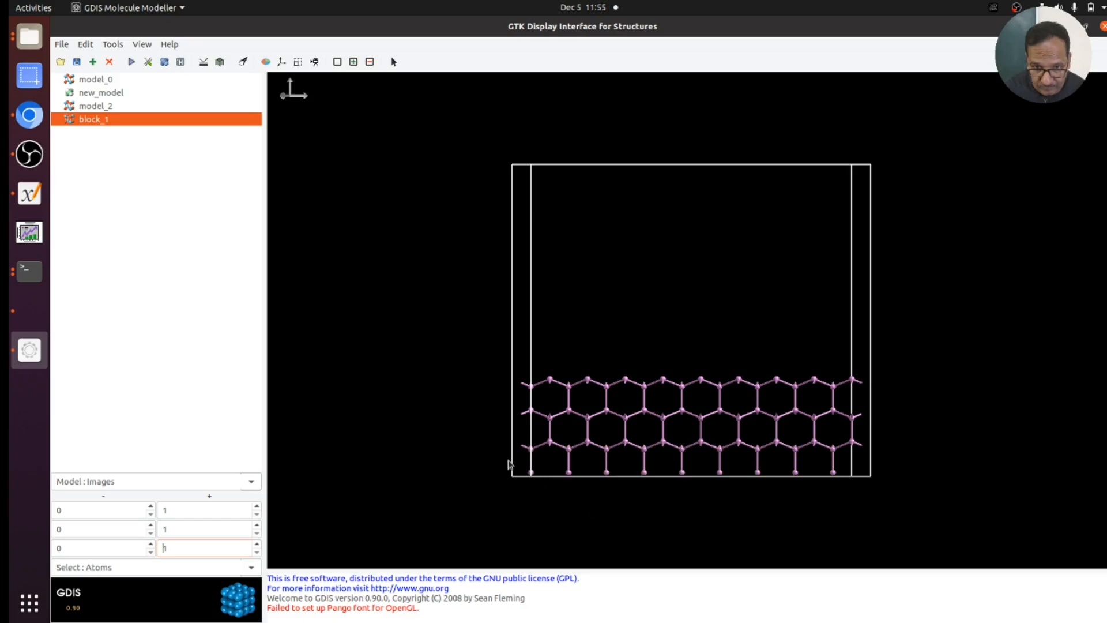
left_click_drag(509, 465, 868, 556)
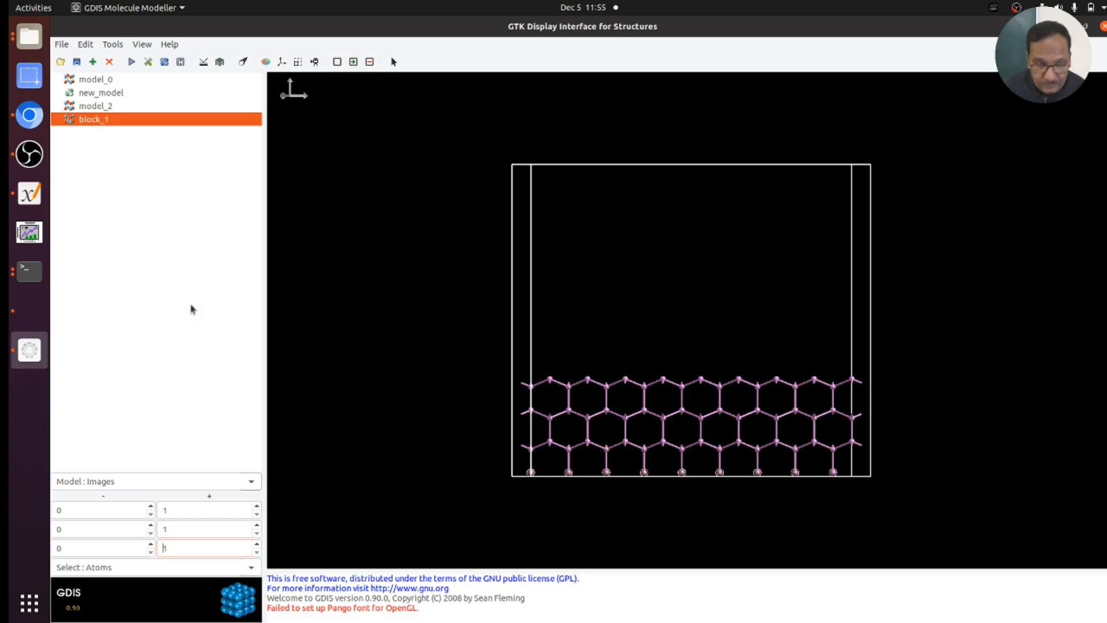
left_click(85, 43)
left_click(107, 89)
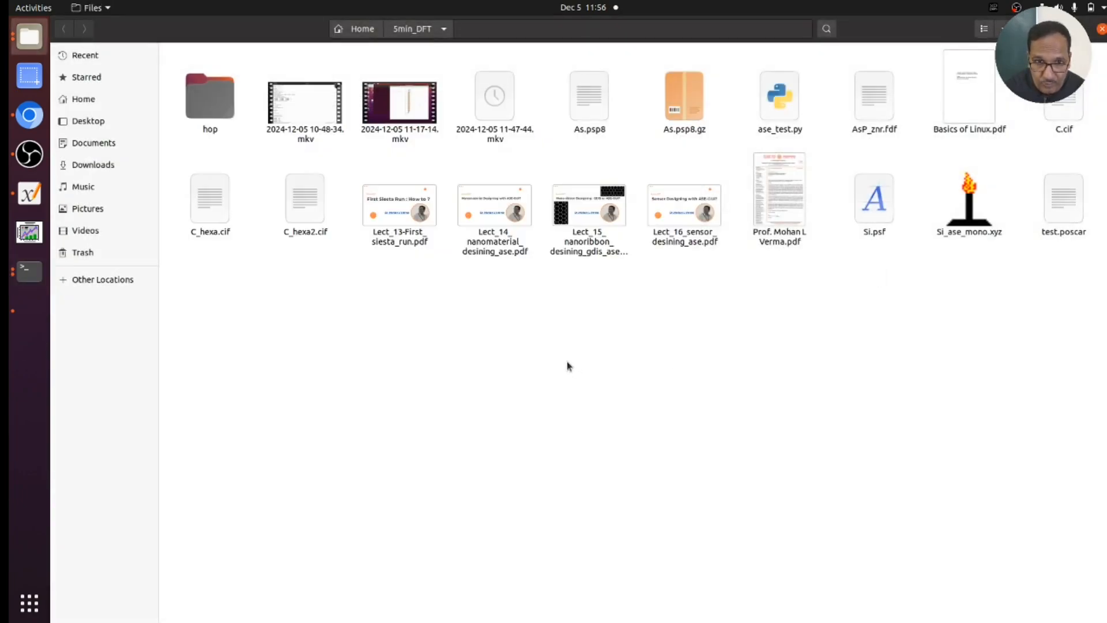
Open a terminal in the 5min_DFT folder, launch ASE with "ase gui", and enlarge and reposition its window
right_click(558, 345)
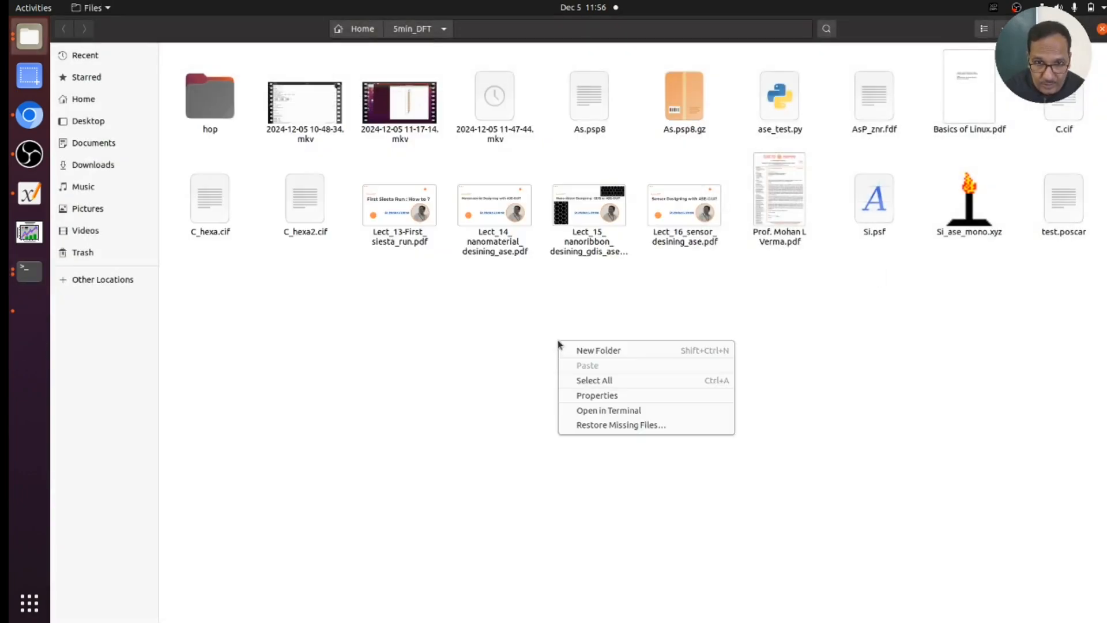
left_click(603, 413)
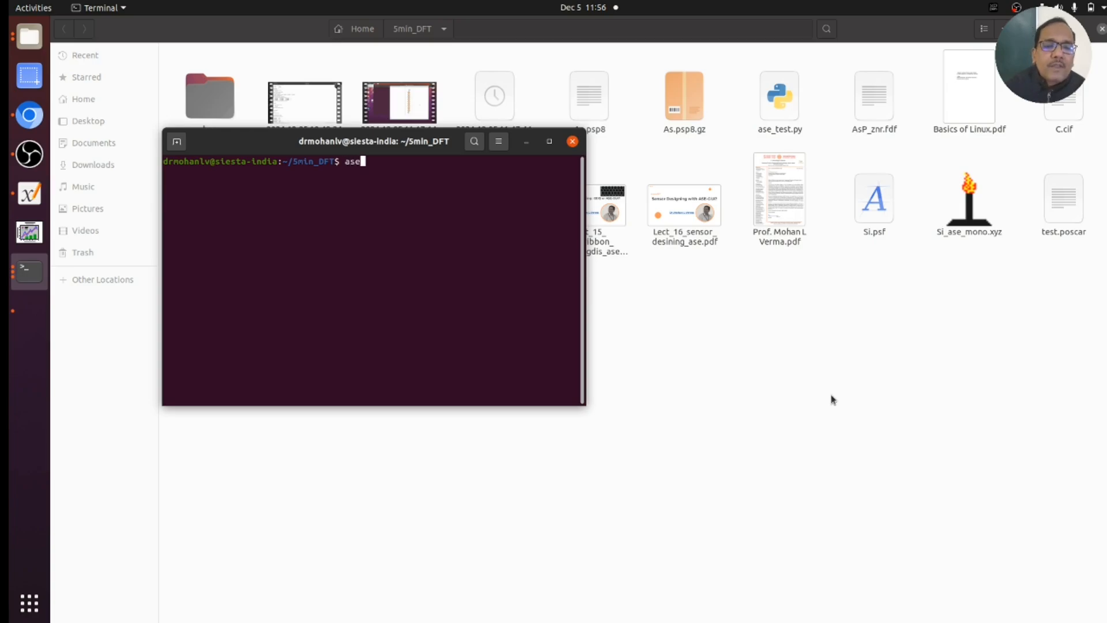
type("ase gui")
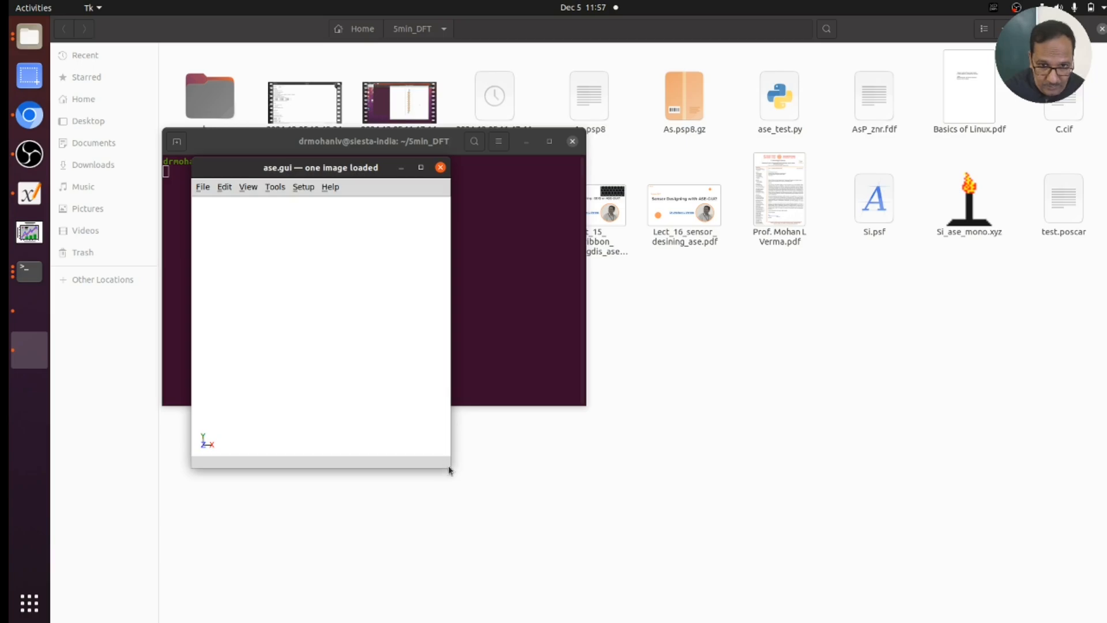
left_click_drag(450, 466, 644, 619)
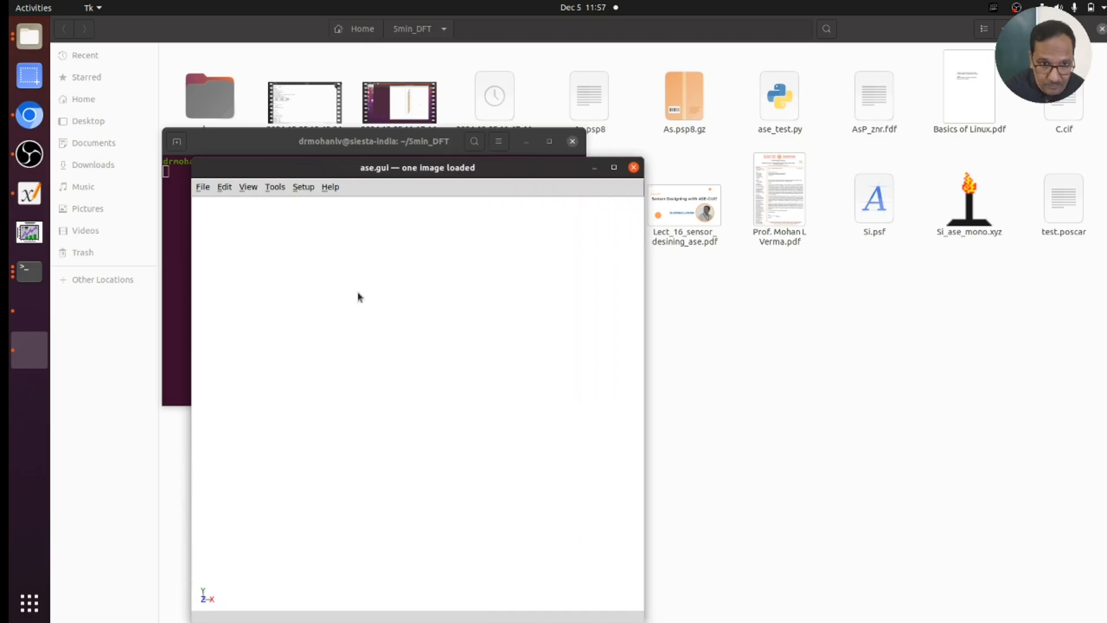
left_click_drag(395, 167, 416, 102)
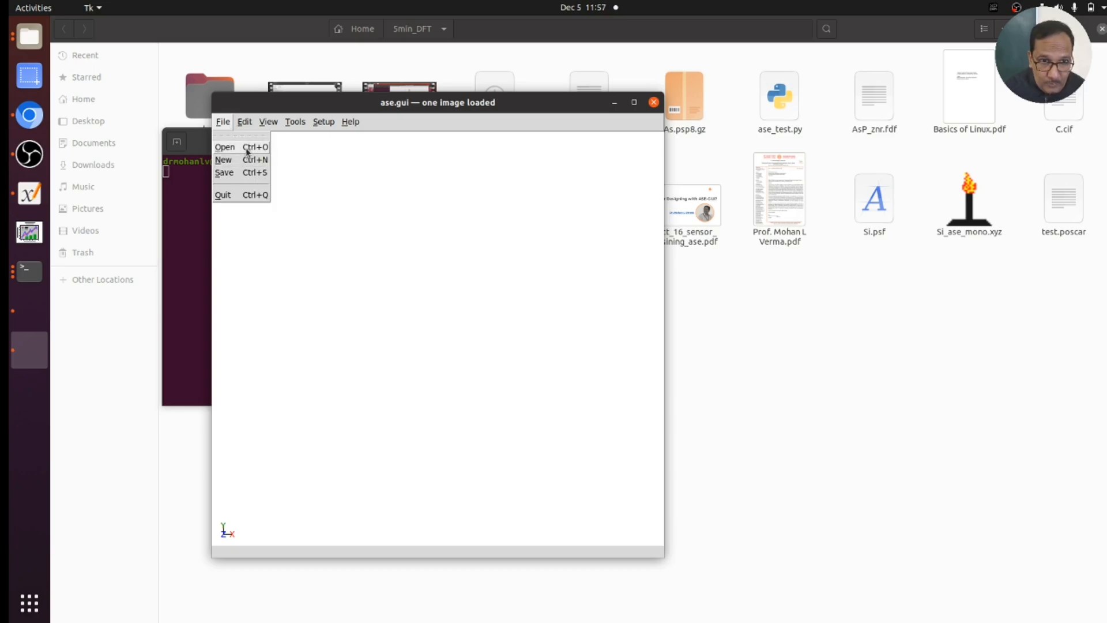
Open the structure file C.cif in ASE and display the bonds between its atoms
left_click(247, 149)
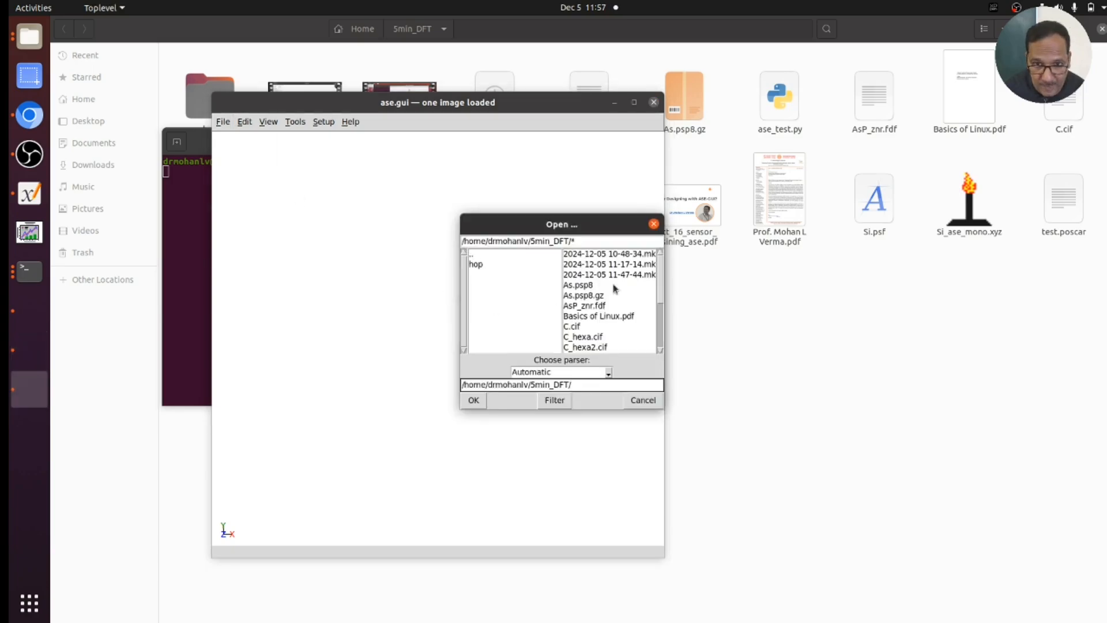
left_click(570, 328)
left_click(473, 400)
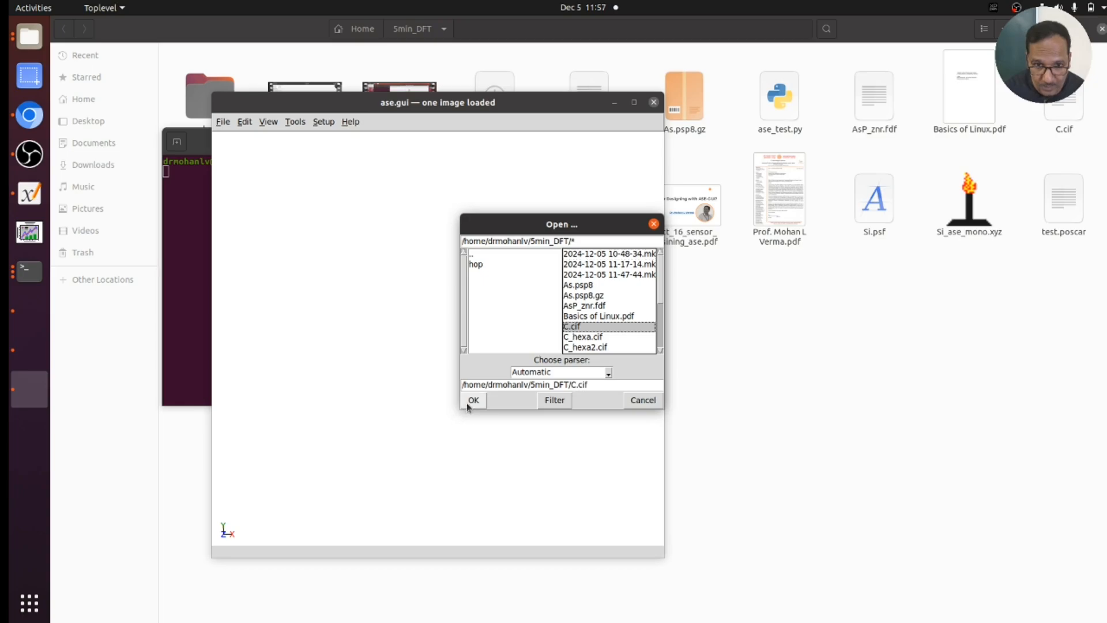
left_click(269, 122)
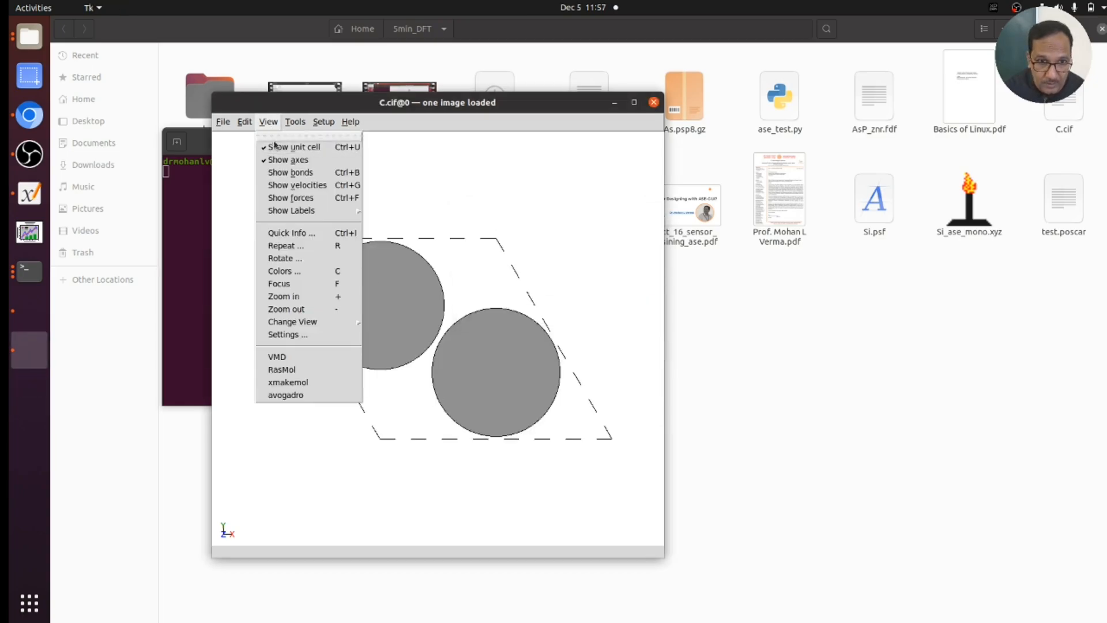
left_click(290, 175)
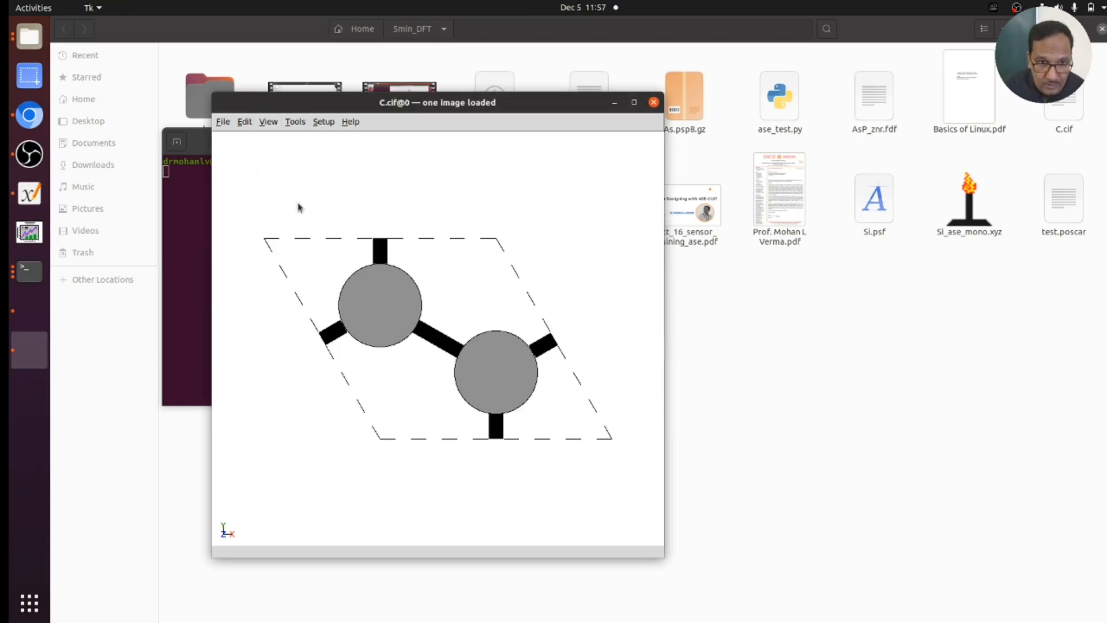
Repeat the carbon unit cell 9 times along the first axis and 9 times along the second axis
left_click(246, 123)
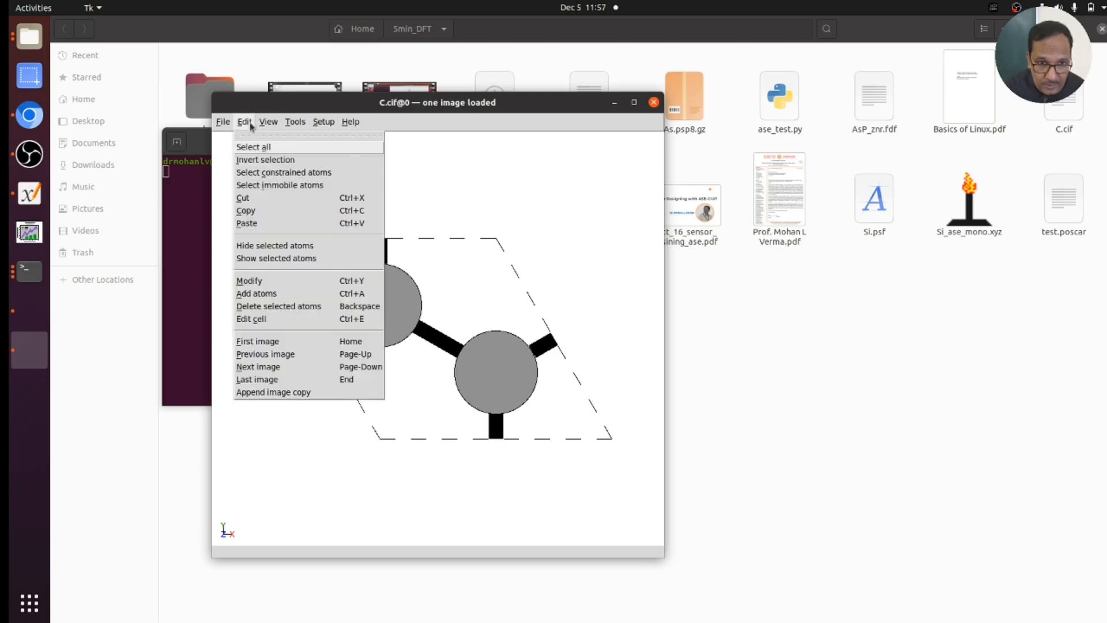
mouse_move(268, 122)
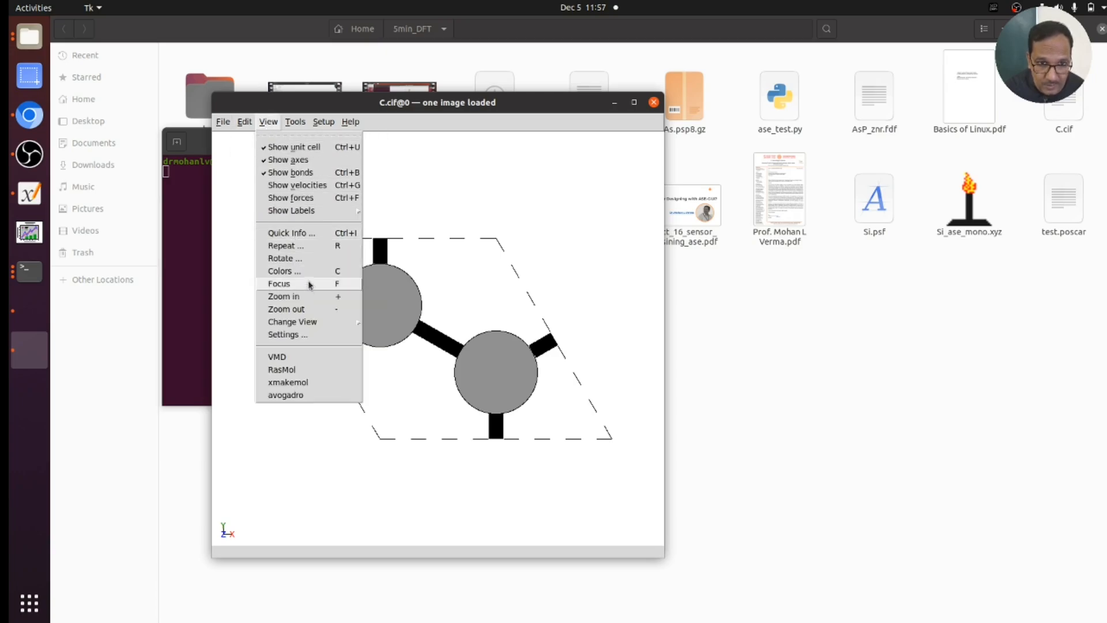
left_click(303, 246)
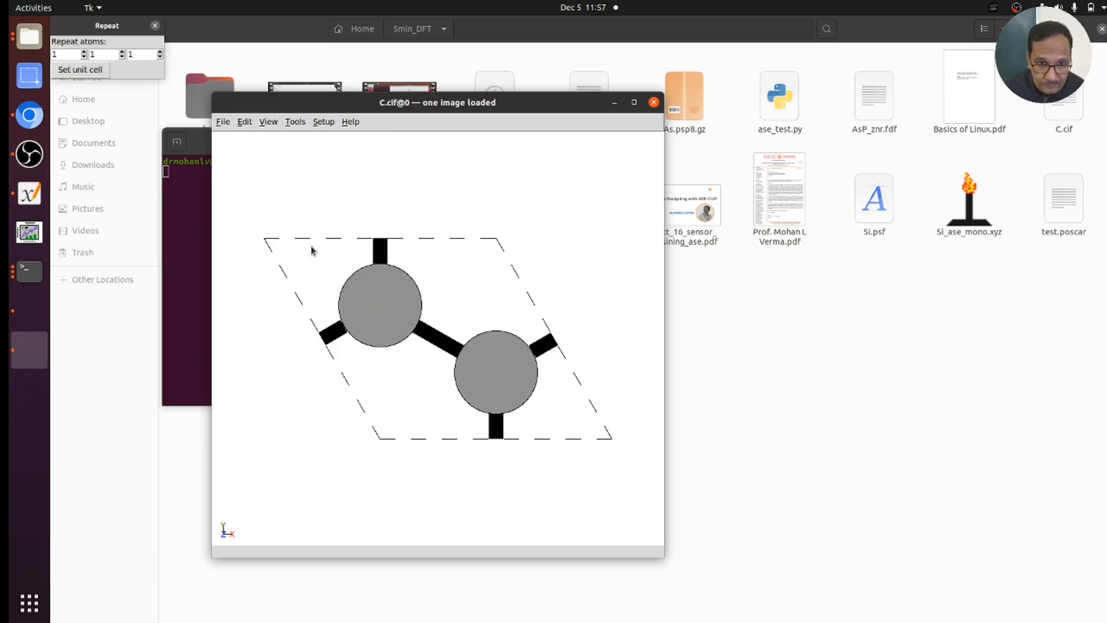
left_click(84, 51)
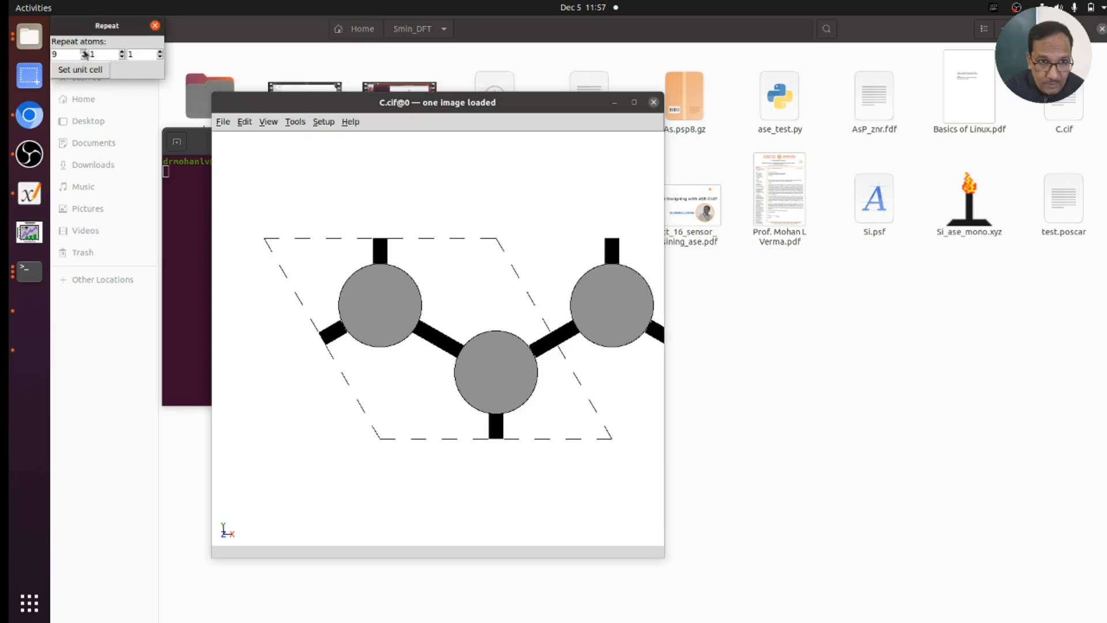
left_click(122, 51)
left_click(122, 52)
left_click(122, 52)
left_click(122, 52)
scroll(372, 235, "down", 10)
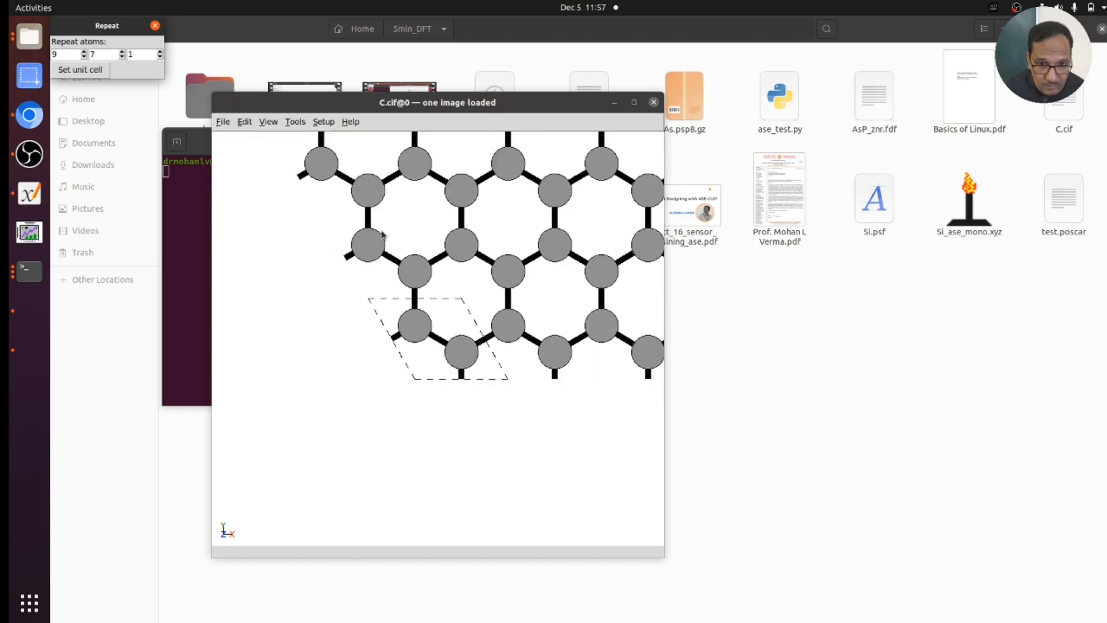
left_click(122, 52)
left_click(123, 52)
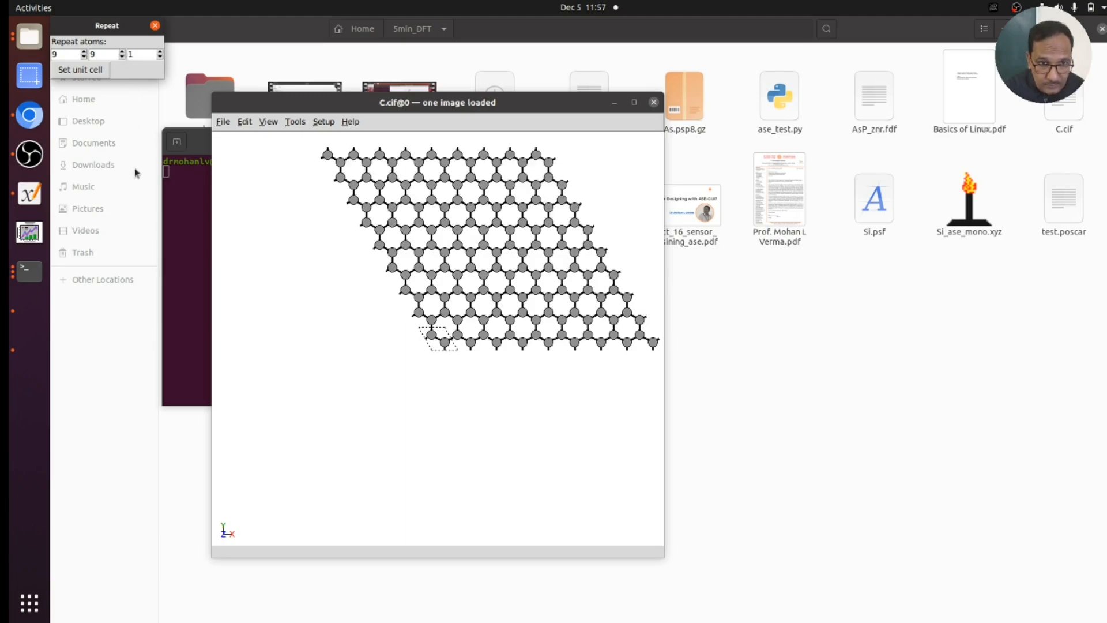
Set the repeated carbon sheet as the new unit cell and close the repeat settings
left_click(85, 71)
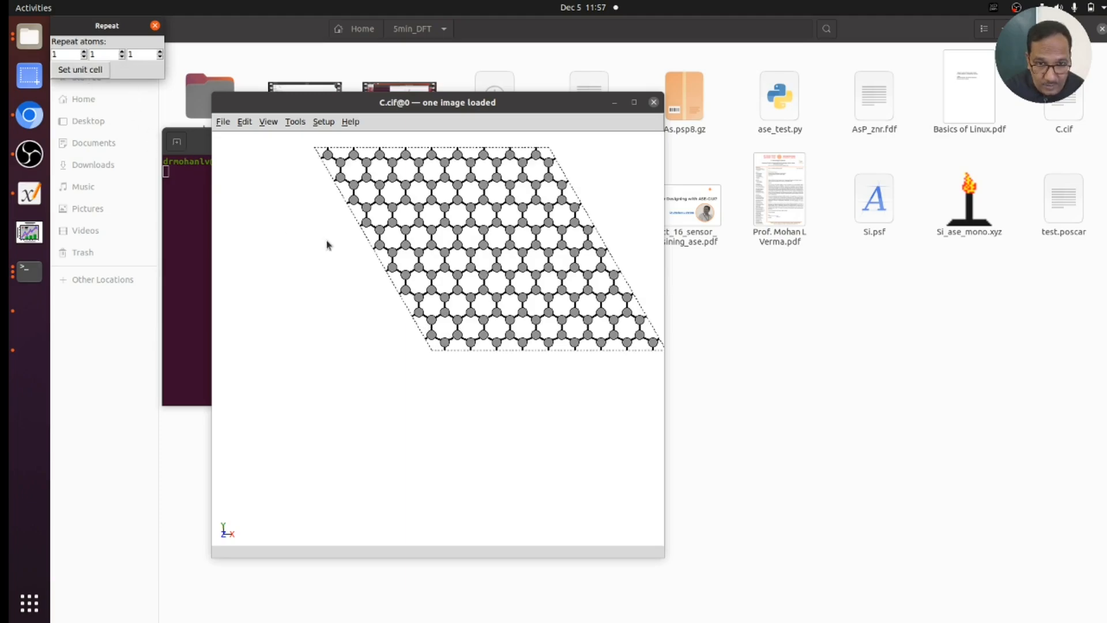
scroll(326, 244, "down", 1)
scroll(327, 242, "up", 1)
left_click(156, 26)
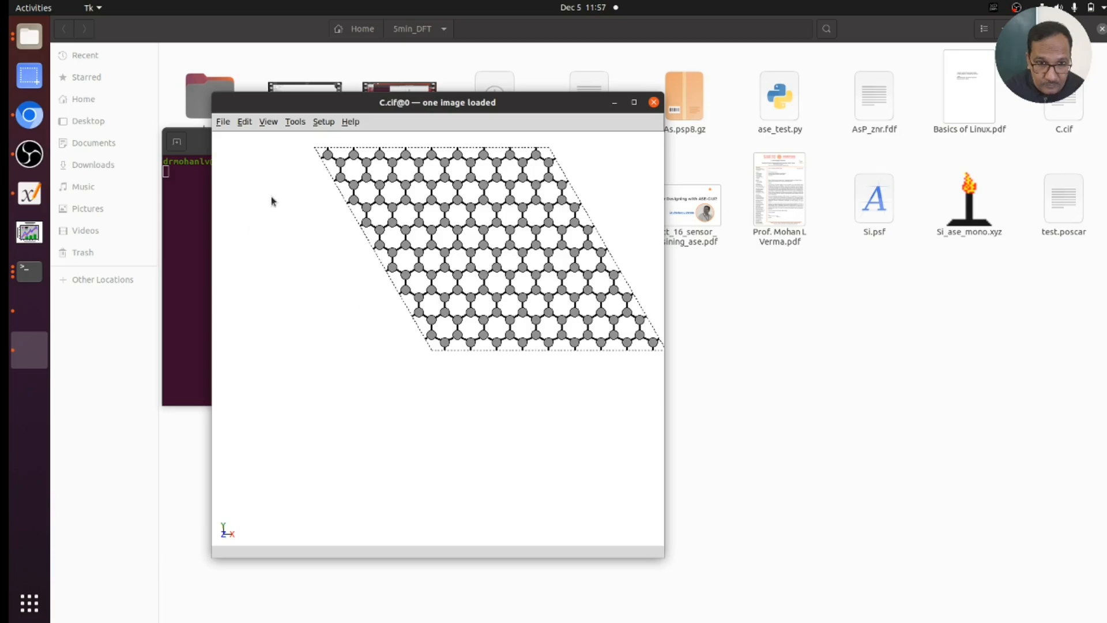
Edit the cell of the carbon sheet, setting the angle between A and B to 90, and center the atoms in it
left_click(245, 121)
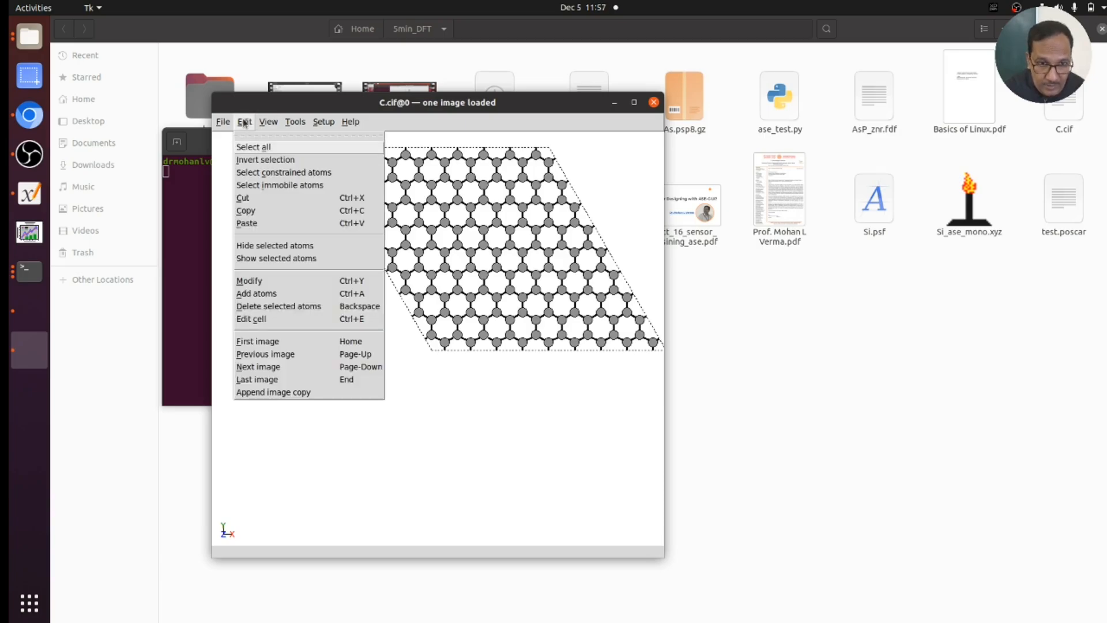
left_click(282, 320)
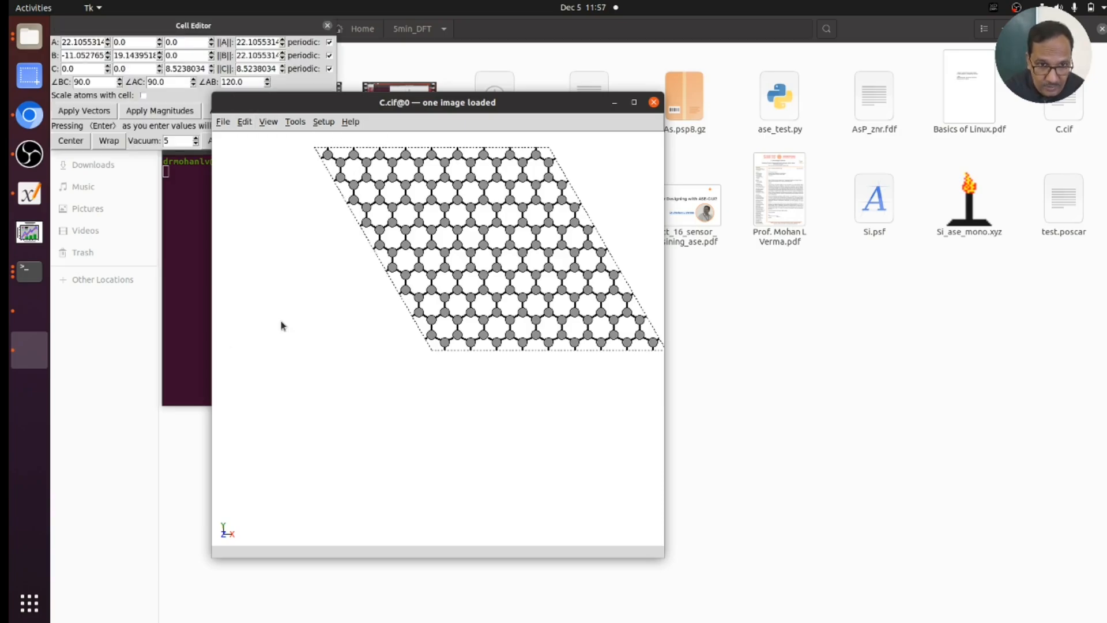
left_click_drag(526, 103, 764, 86)
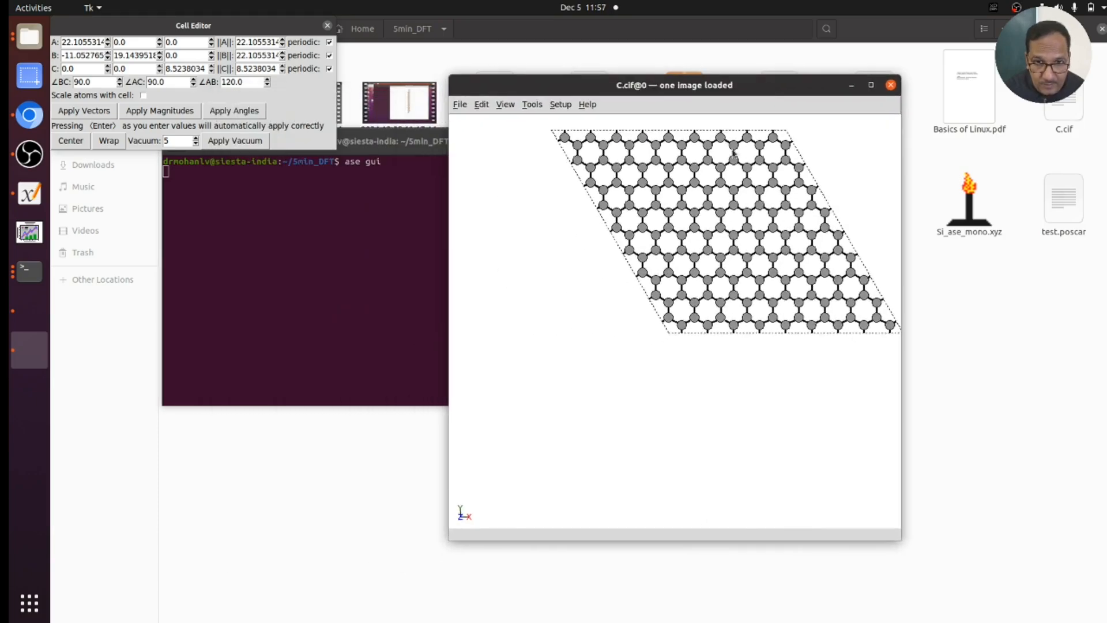
left_click(230, 81)
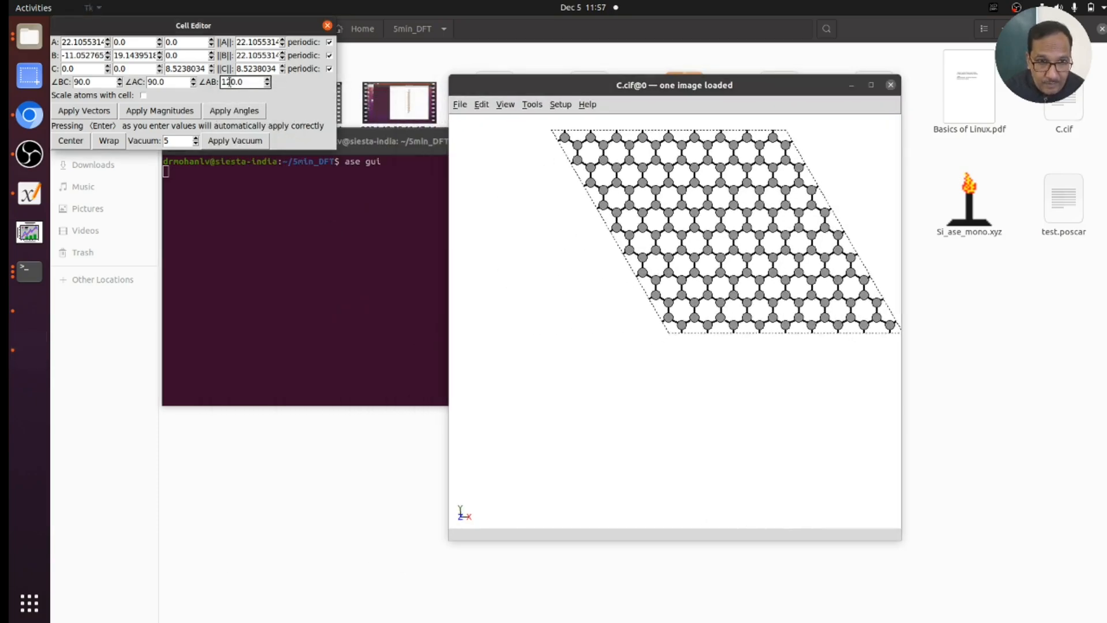
key("BackSpace")
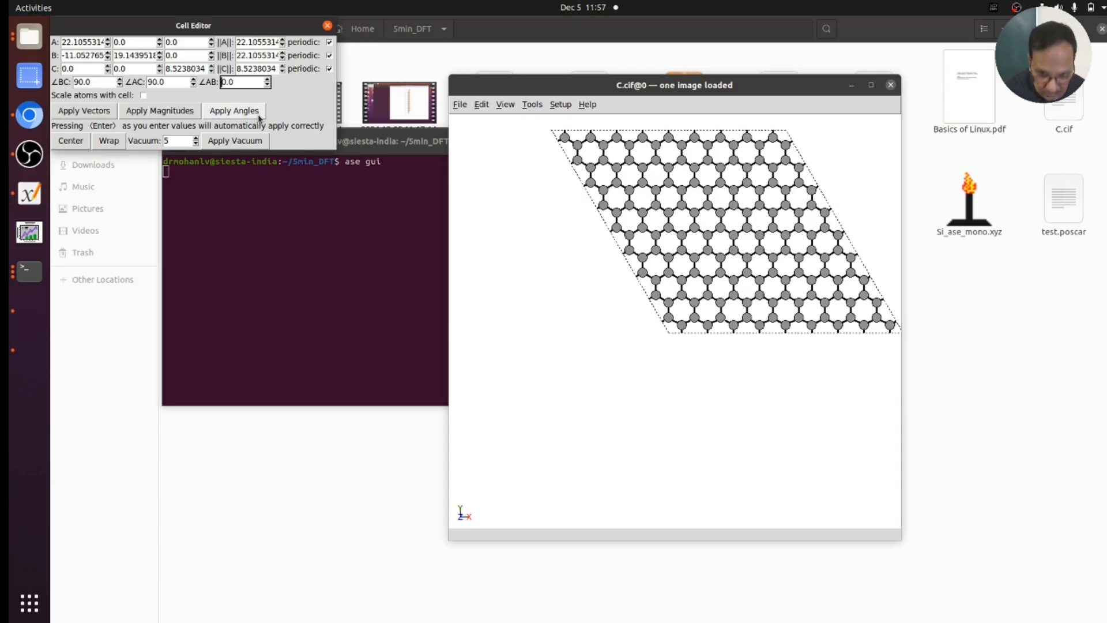
type("9")
key("Return")
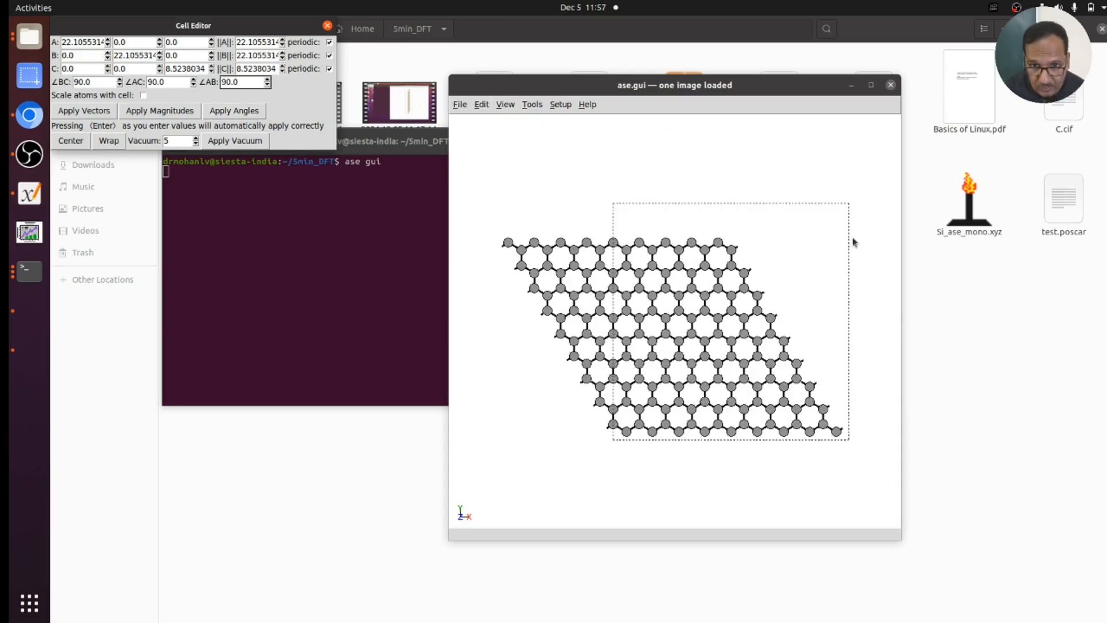
left_click(70, 141)
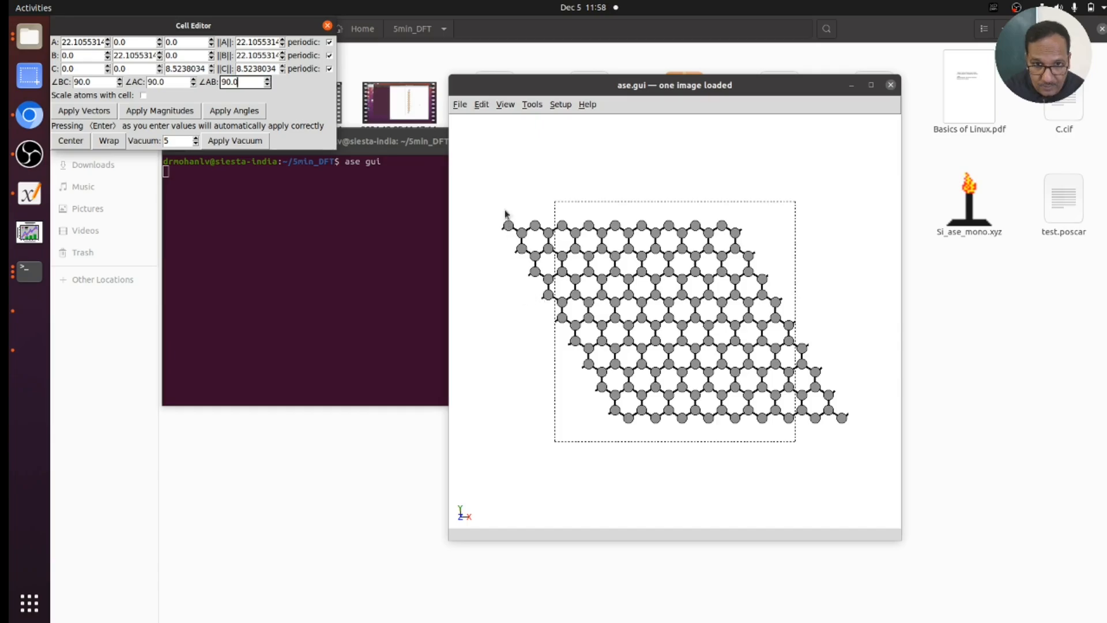
Delete the triangular group of carbon atoms along the sheet's slanted left side to straighten that edge
left_click_drag(500, 173, 610, 434)
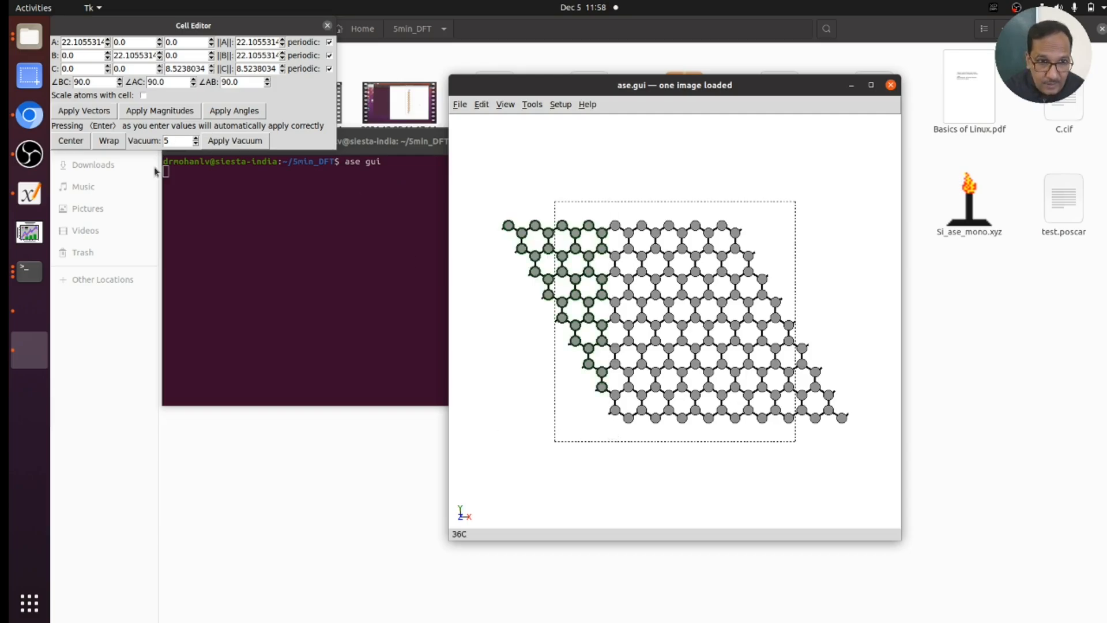
left_click_drag(235, 30, 248, 287)
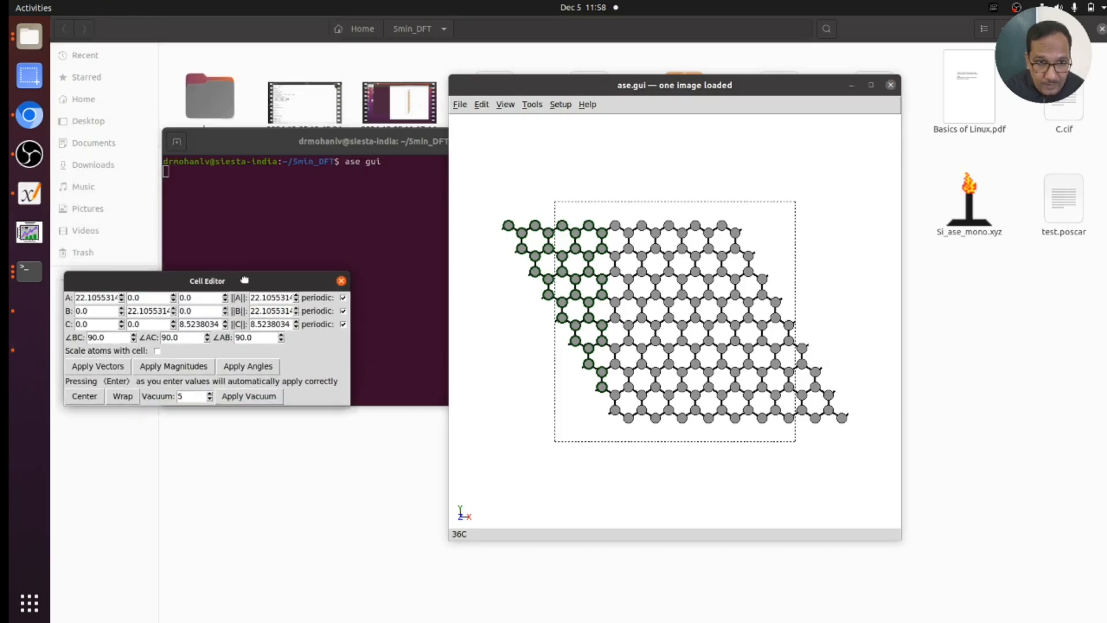
left_click(480, 106)
left_click(501, 293)
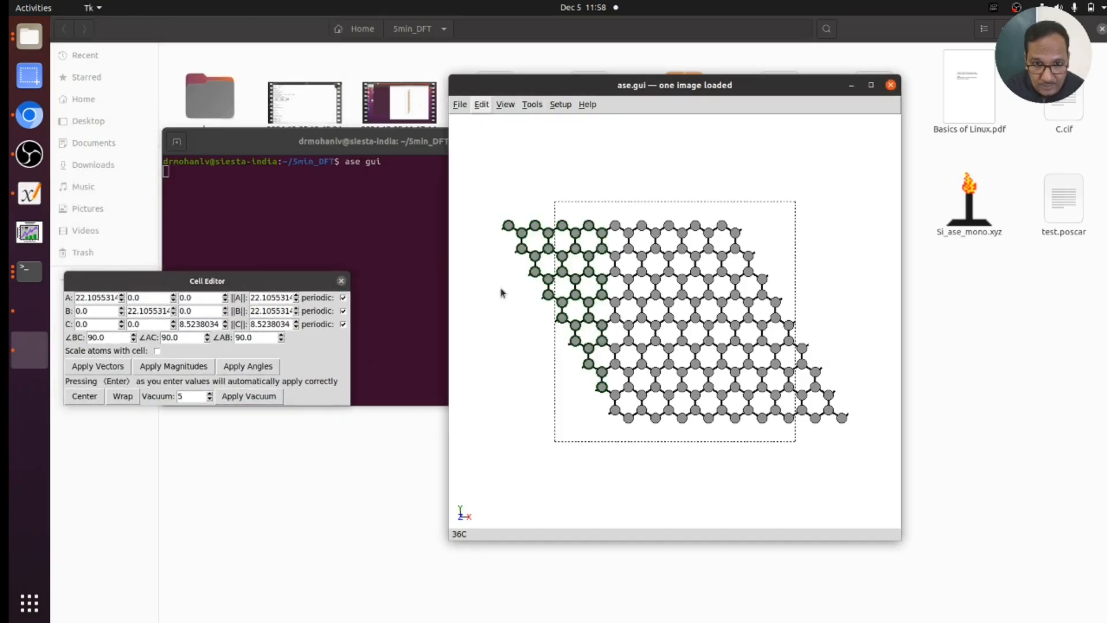
left_click(642, 360)
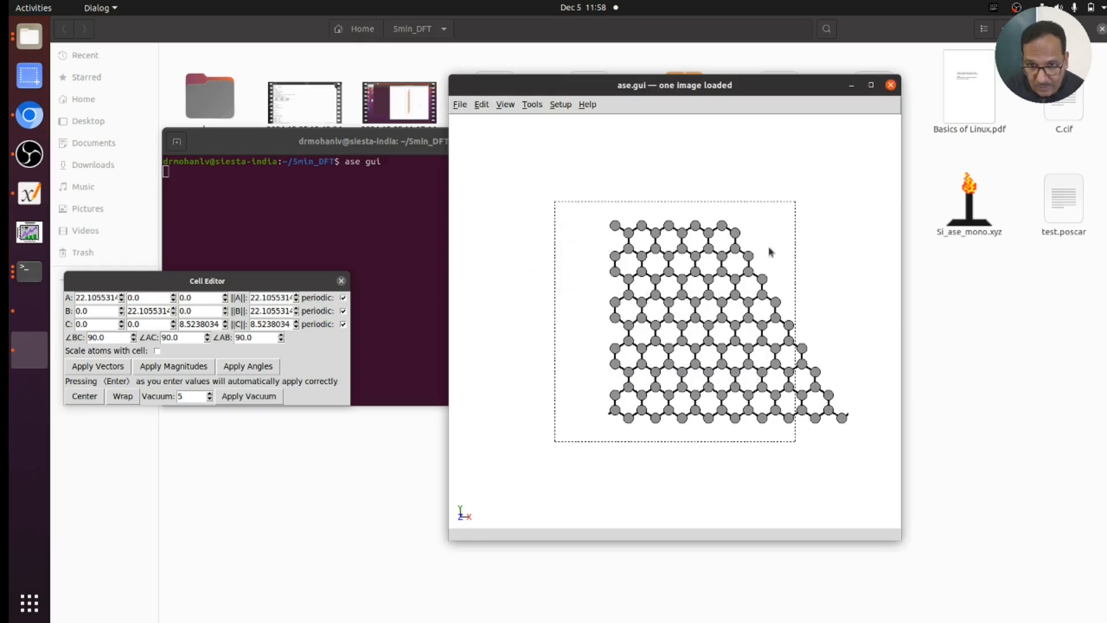
Delete the triangular group of carbon atoms protruding on the sheet's right side to make it rectangular
left_click_drag(742, 203, 865, 455)
left_click(481, 104)
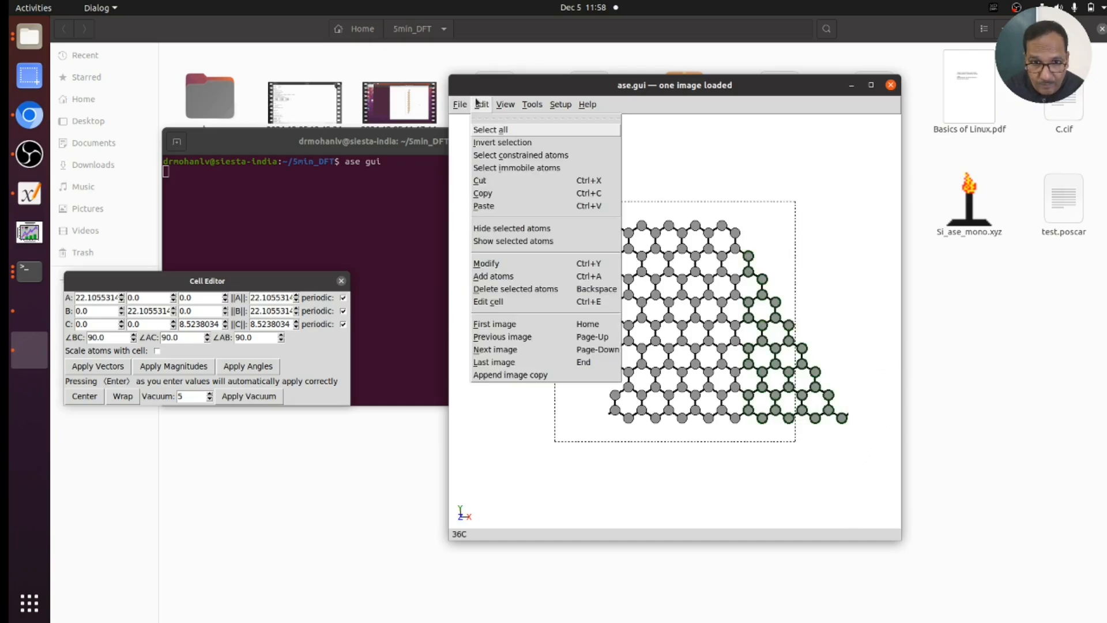
left_click(509, 288)
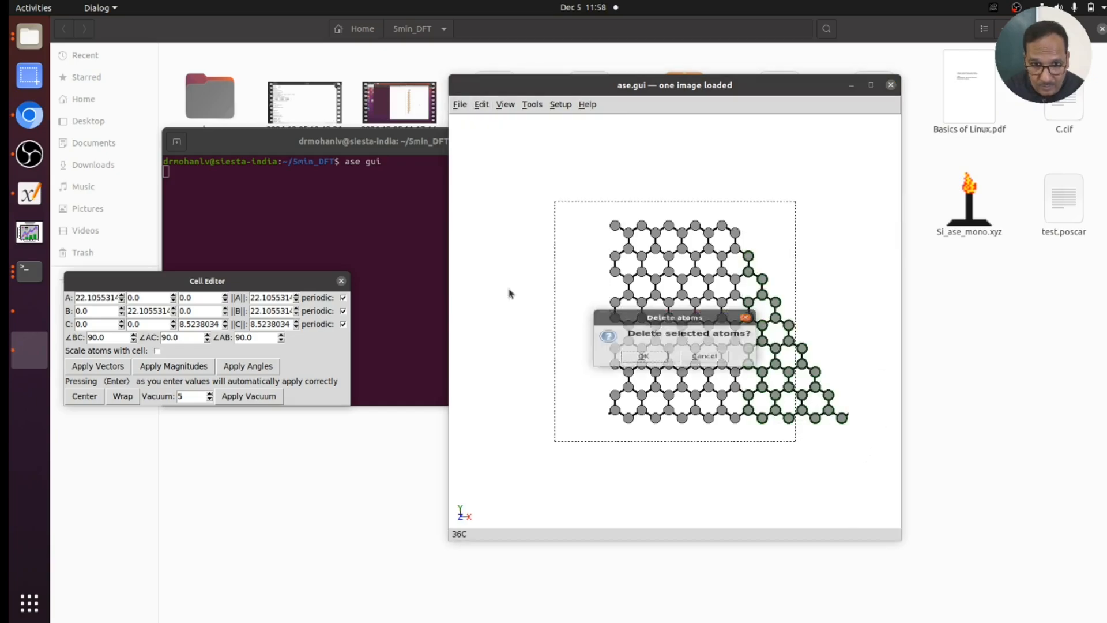
left_click(633, 367)
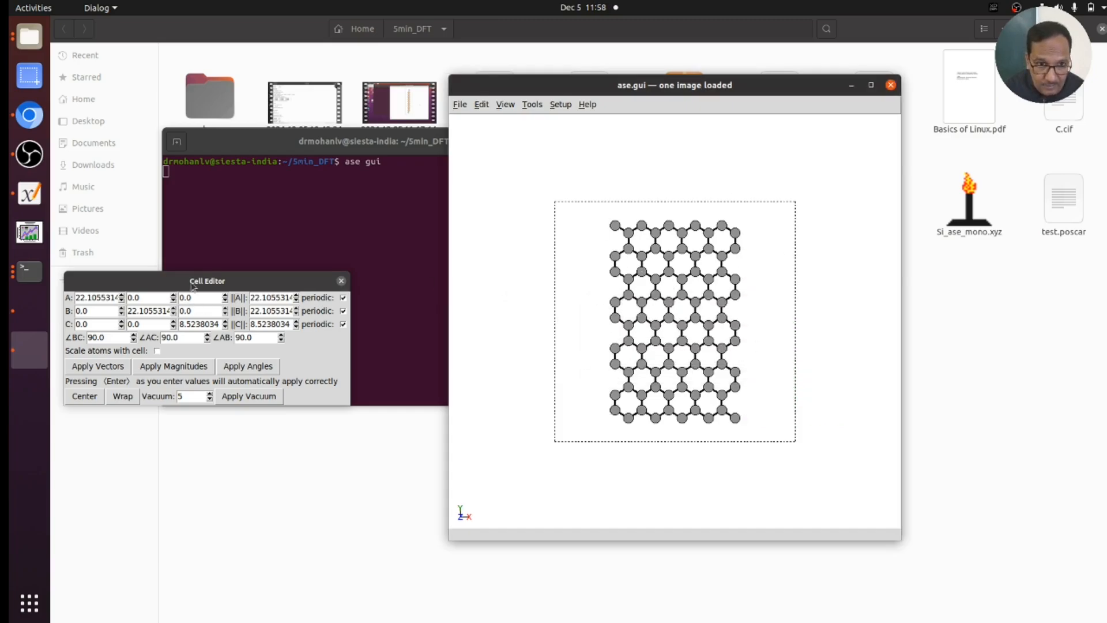
Set the x component of cell vector A to 13.1055314 and center the atoms in the cell
left_click_drag(192, 286, 248, 227)
left_click(132, 238)
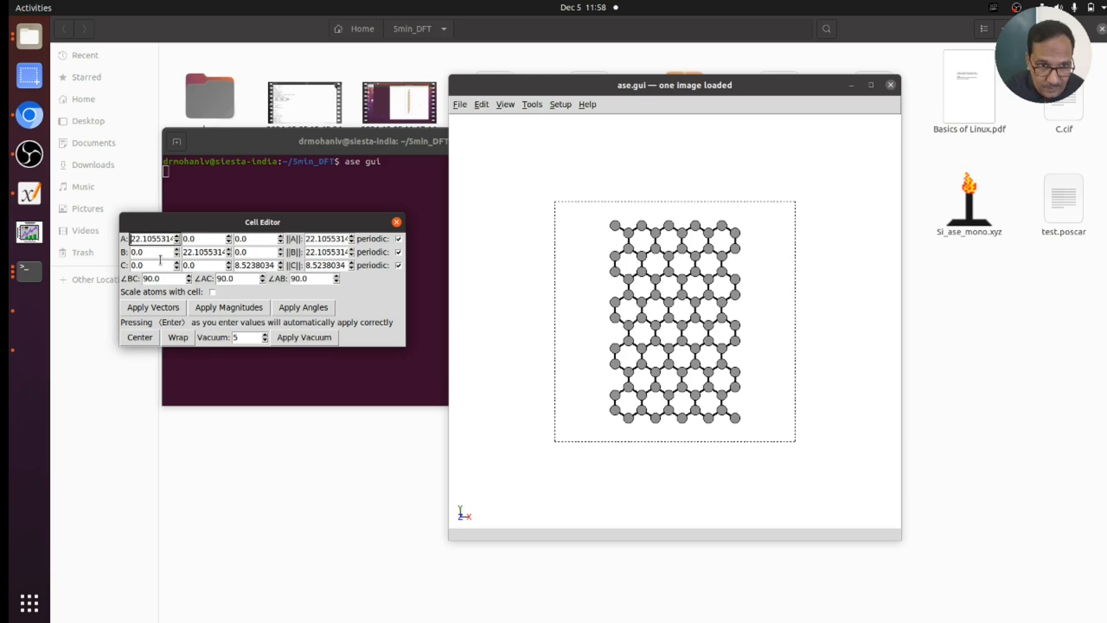
key("Delete")
key("Delete")
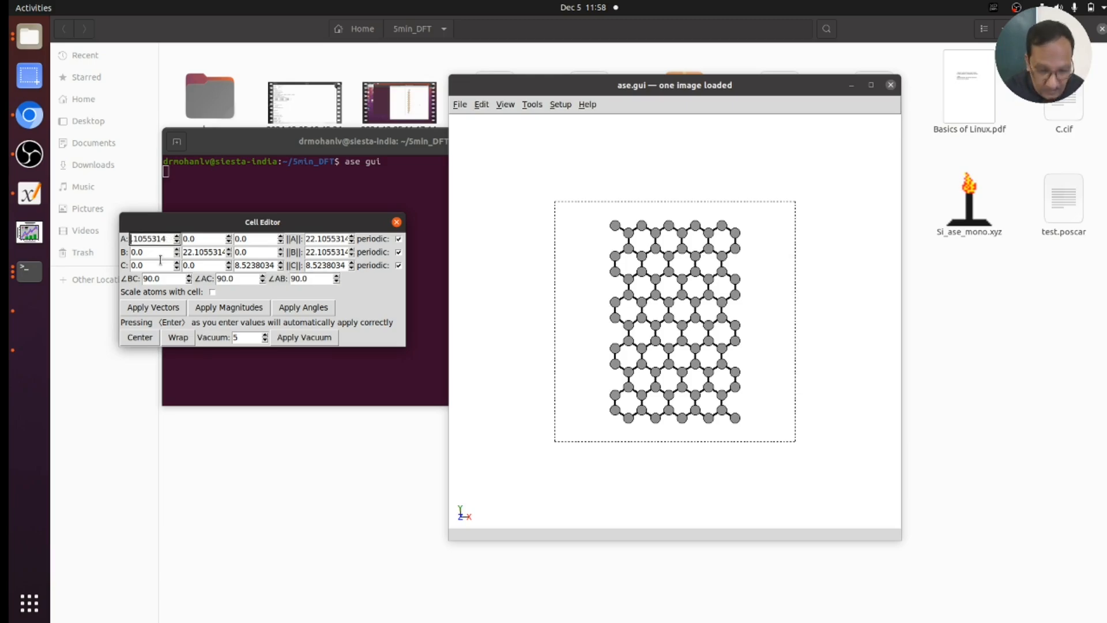
type("13")
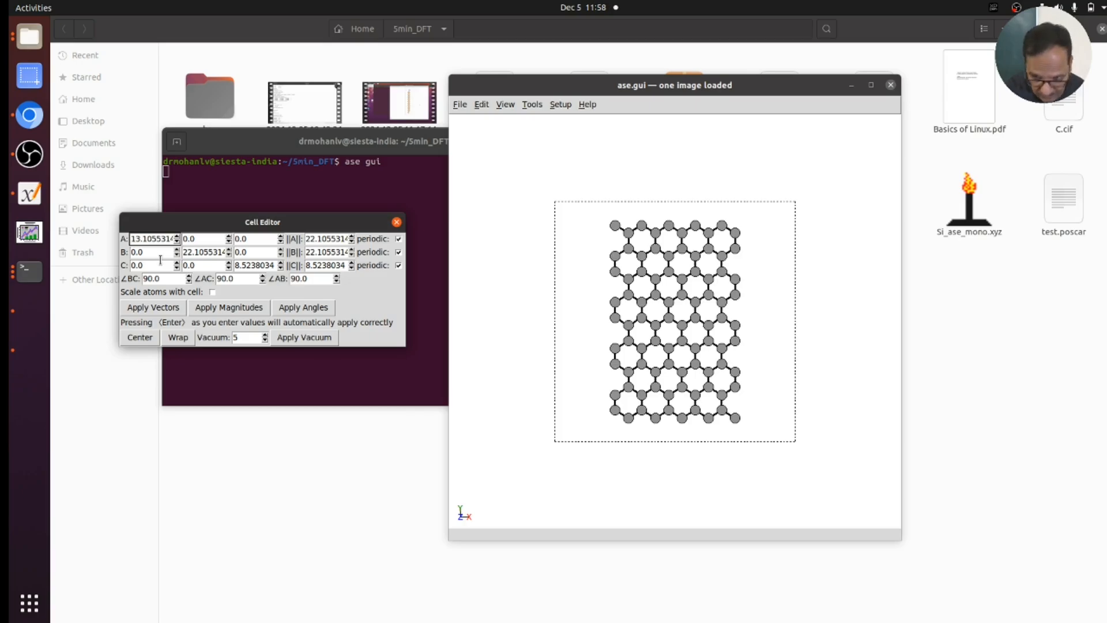
key("Return")
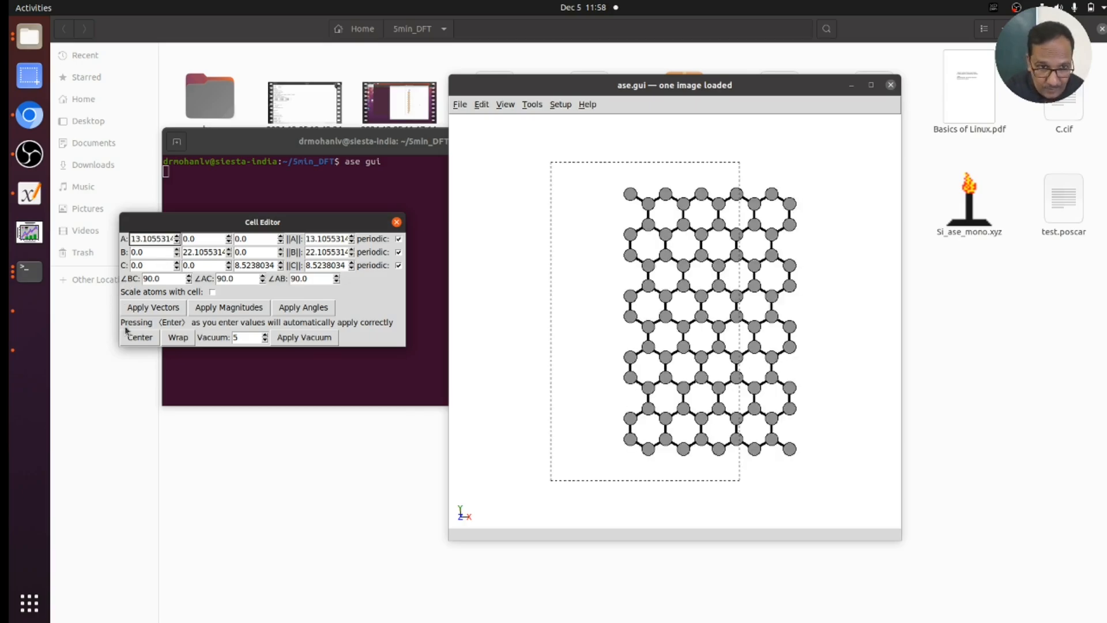
left_click(141, 344)
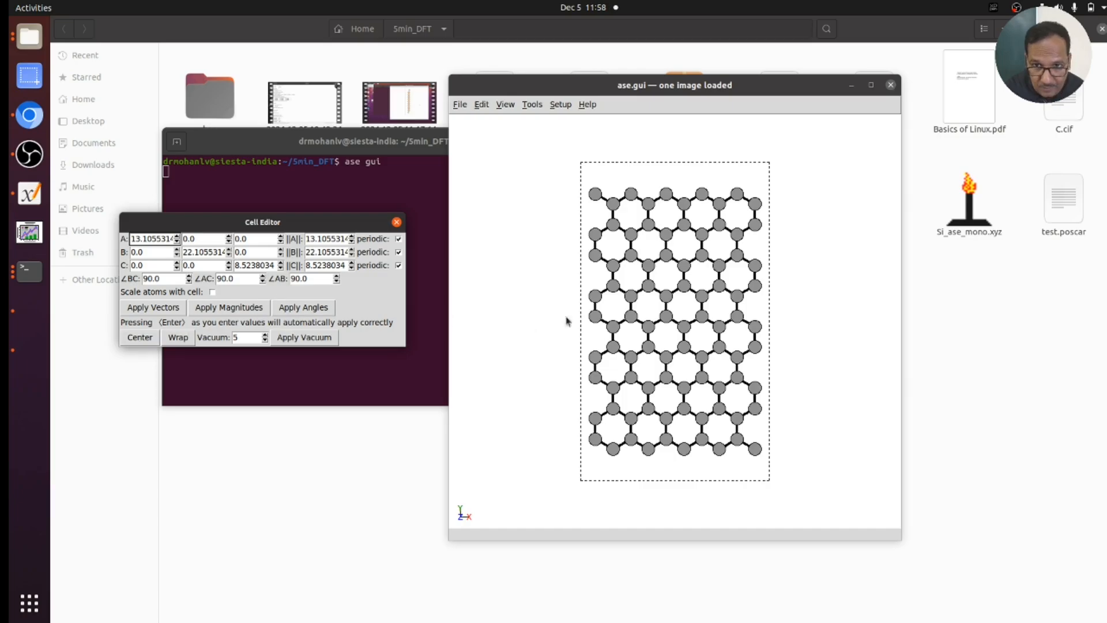
Set the y component of cell vector B to 20.1055314 and center the atoms in the cell again
left_click(188, 253)
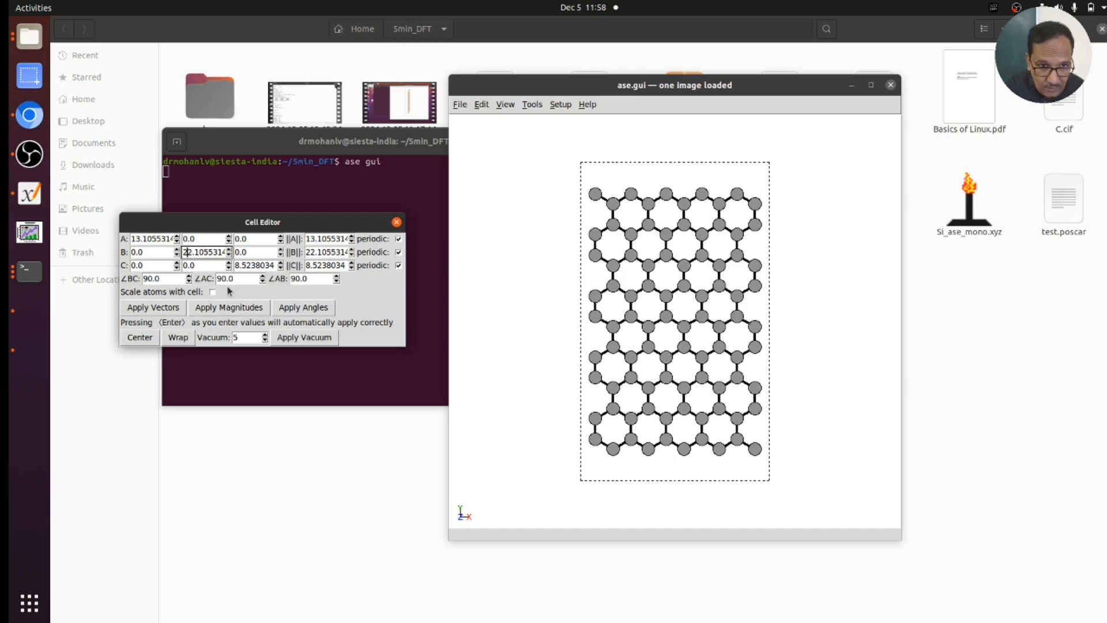
key("Delete")
type("0")
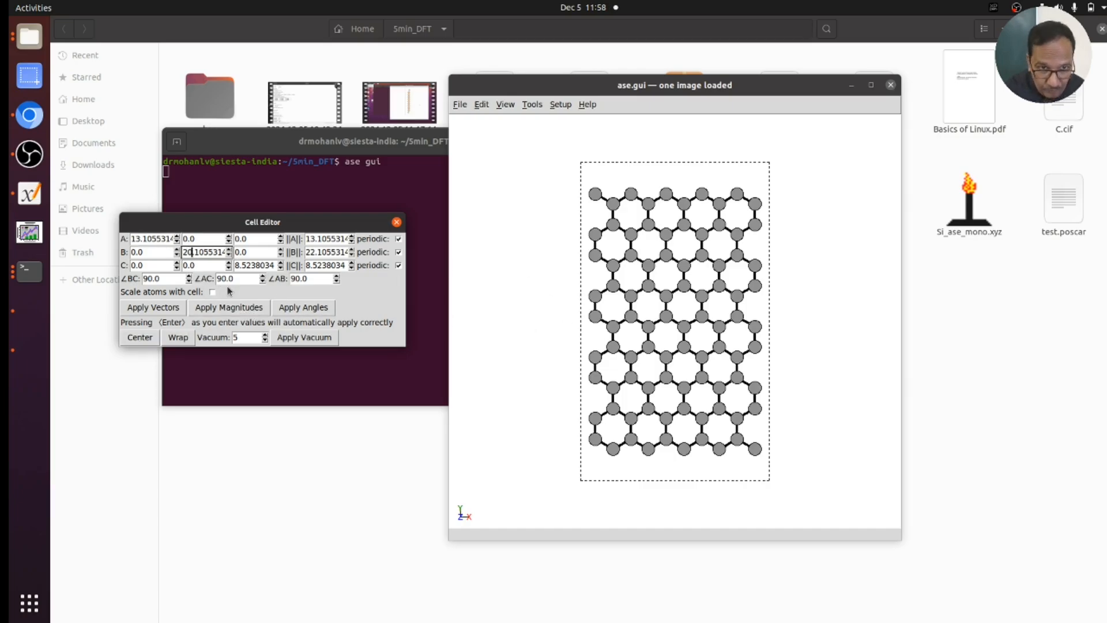
key("Return")
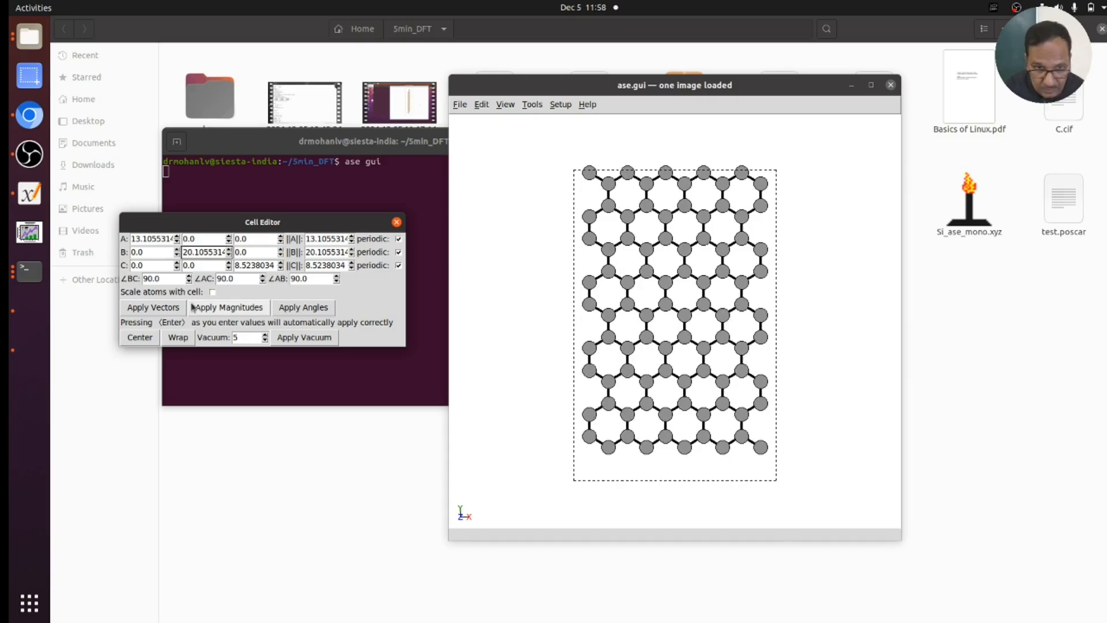
left_click(140, 338)
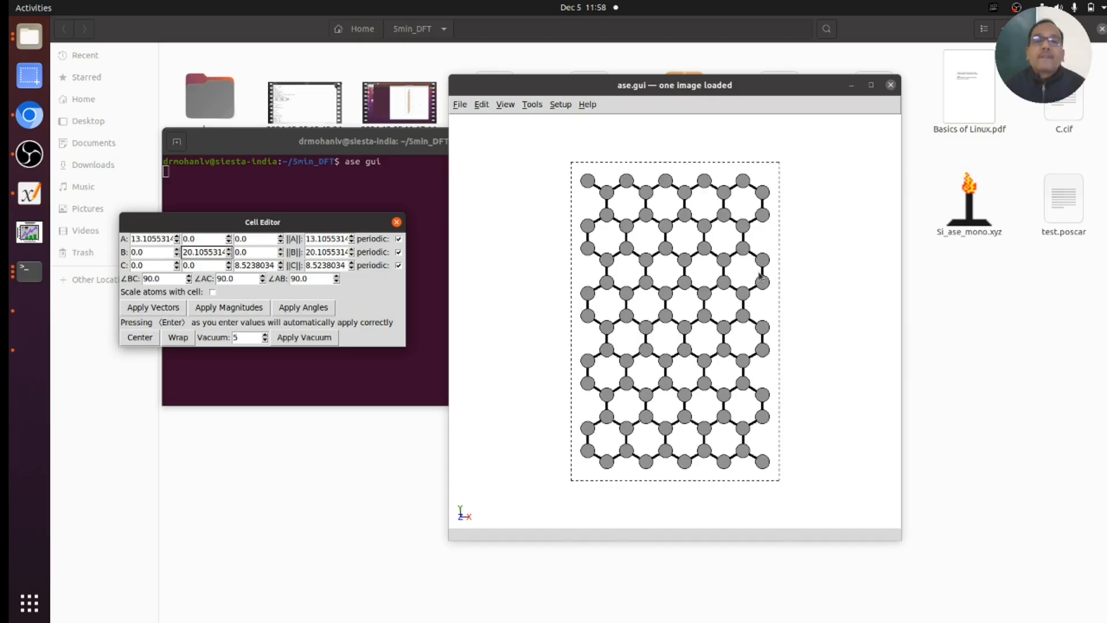
Repeat the sheet 3 times along the first axis with cell vector A at 12.1055314, and set it as the new unit cell
key("r")
left_click(84, 53)
scroll(538, 170, "down", 5)
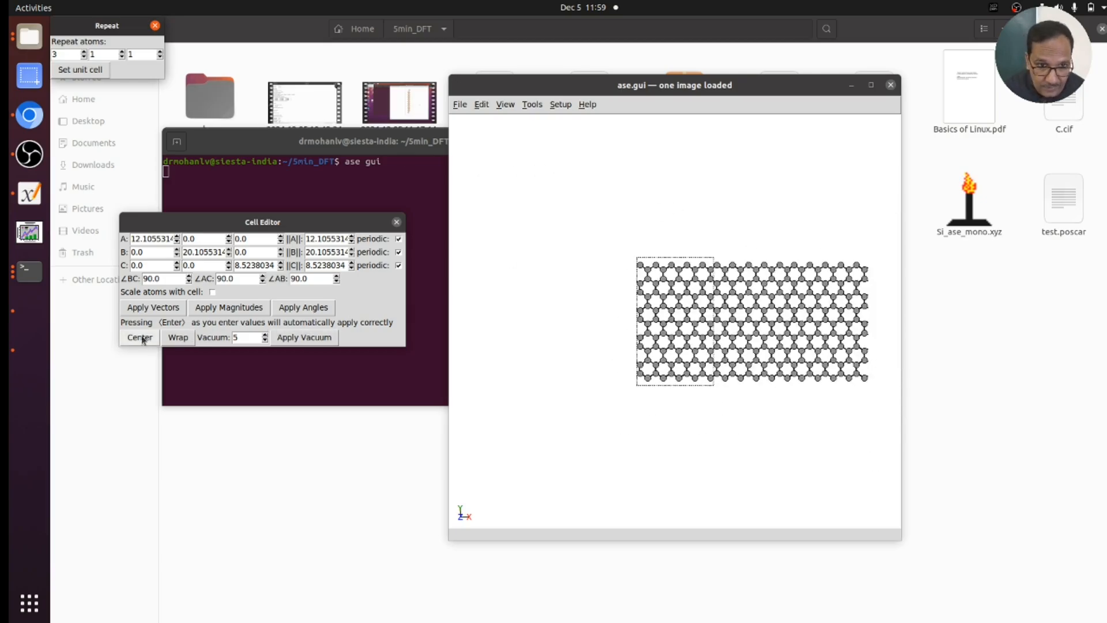
left_click(85, 70)
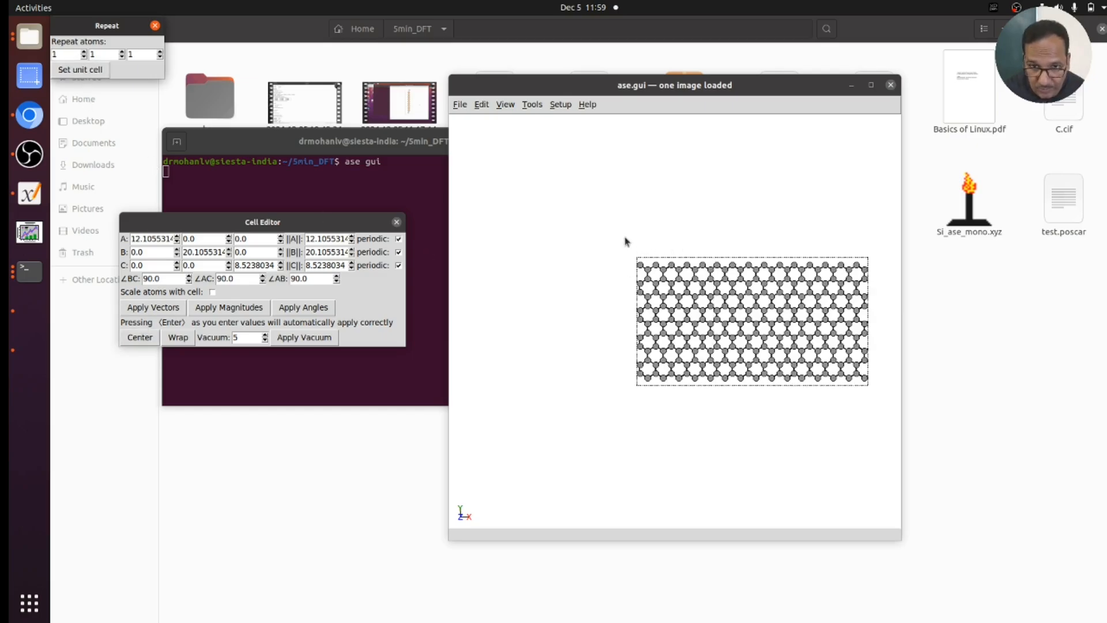
Delete the upper rows of carbon atoms across the full length of the repeated sheet to narrow the ribbon
left_click_drag(617, 236, 886, 304)
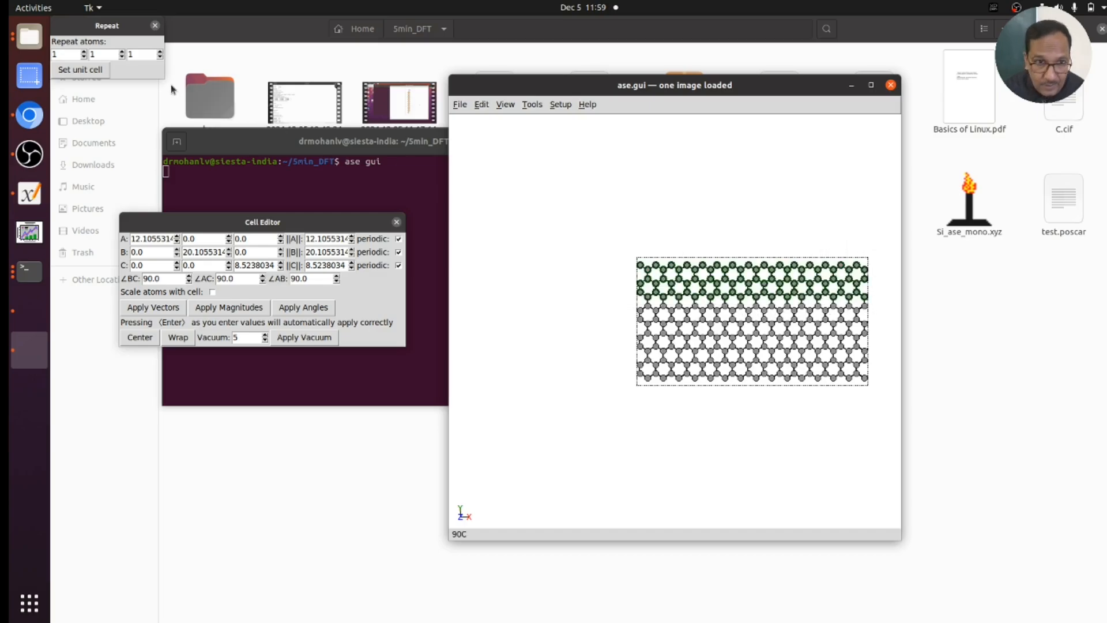
left_click(481, 104)
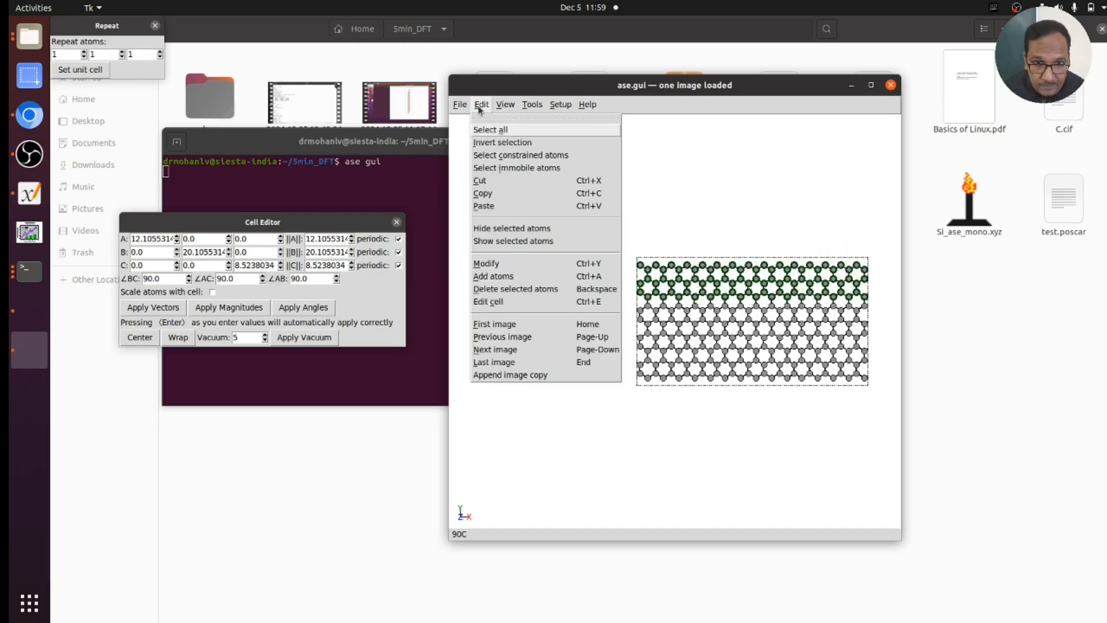
left_click(501, 290)
left_click(635, 365)
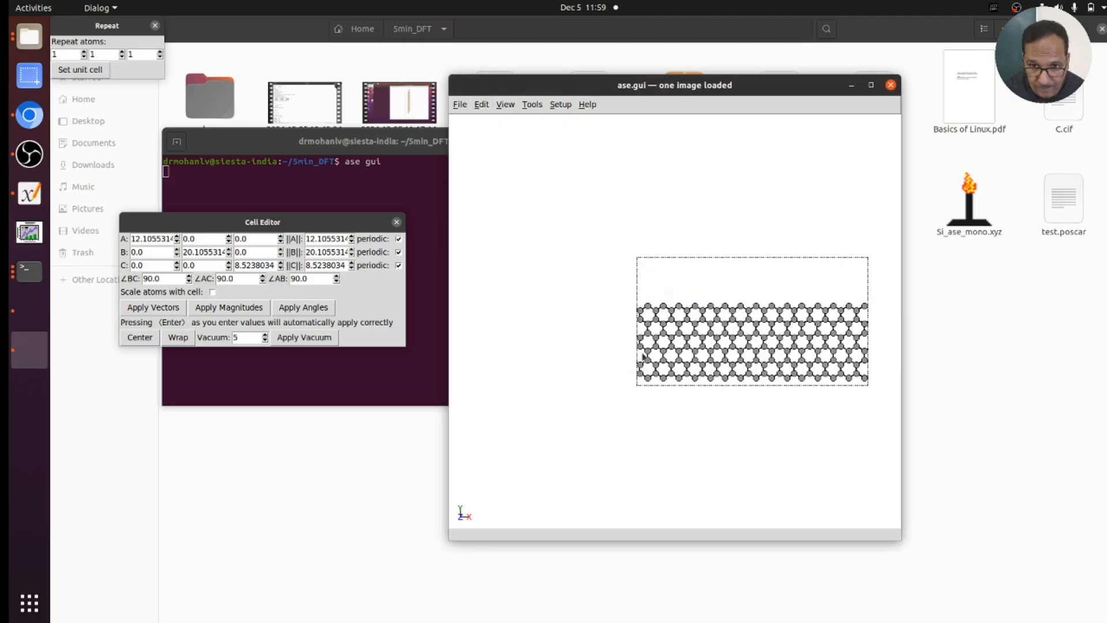
Select the atoms at the ribbon's lower-left edge, clear that selection, and close the cell editor
left_click_drag(630, 351, 716, 396)
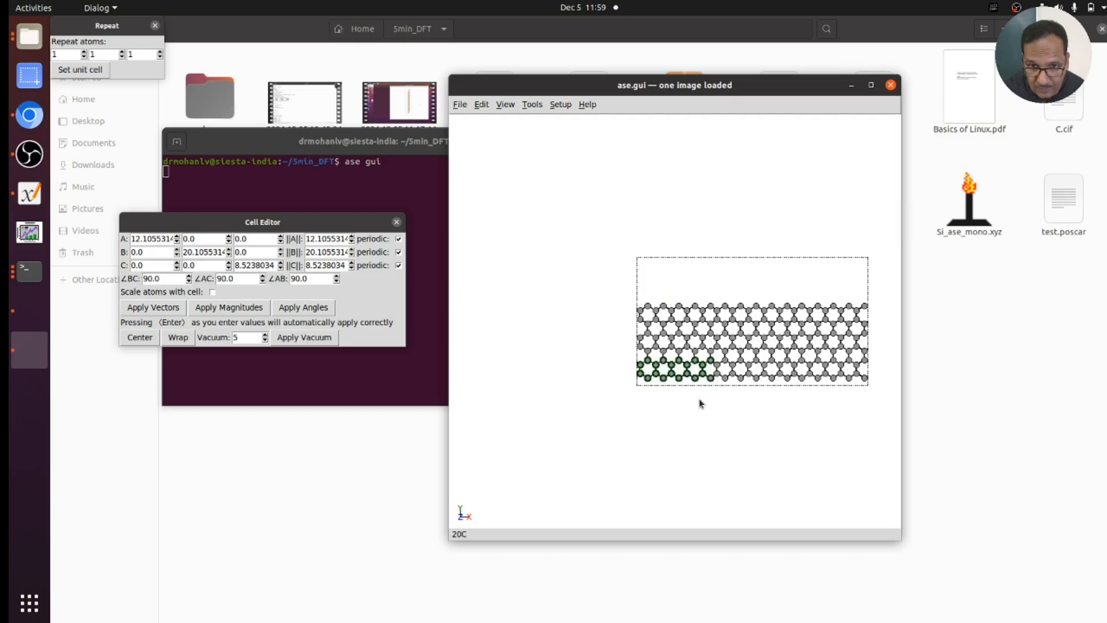
left_click(696, 398)
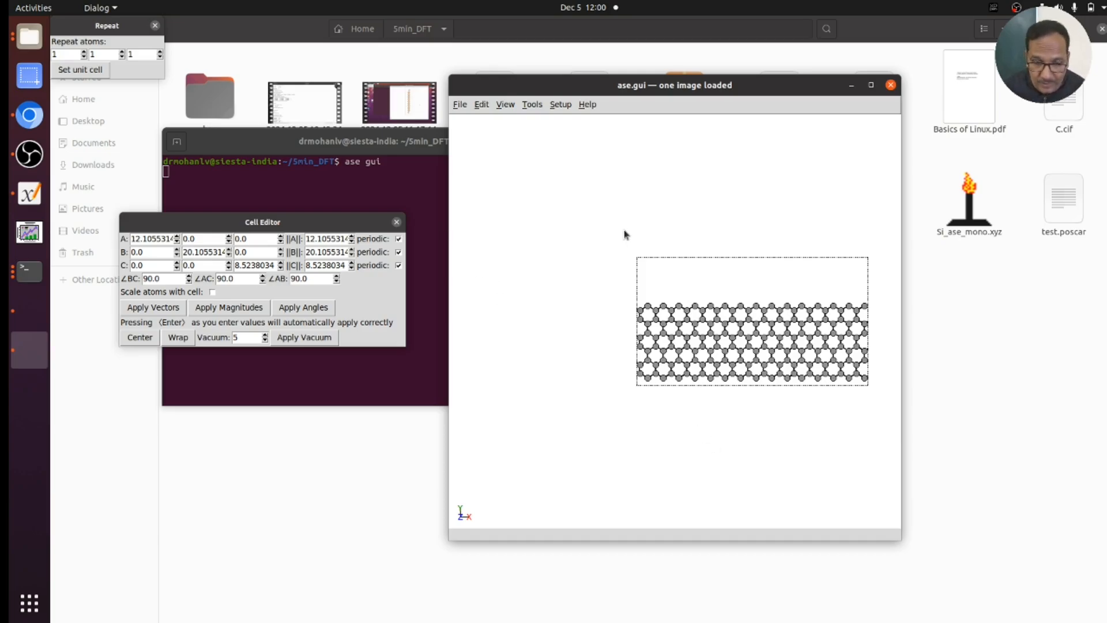
left_click(397, 223)
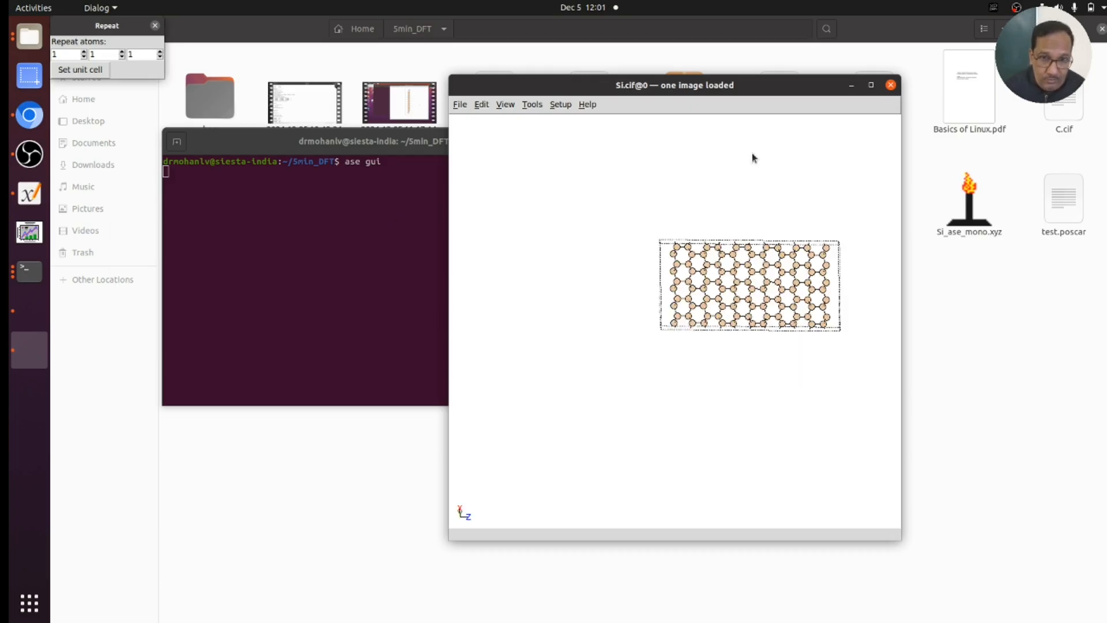